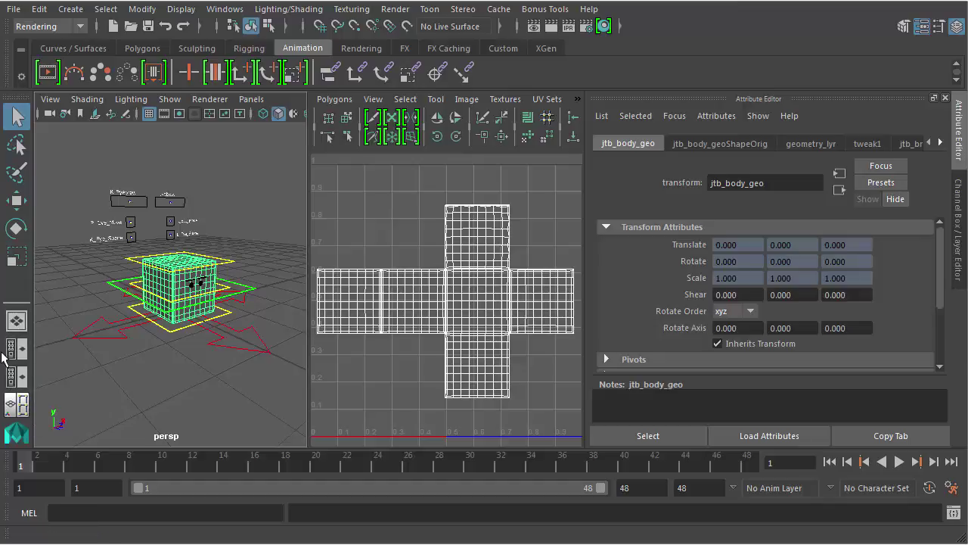
Step: Switch to the Hypershade/Persp layout and show the attributes of the Mouths material
right_click(4, 352)
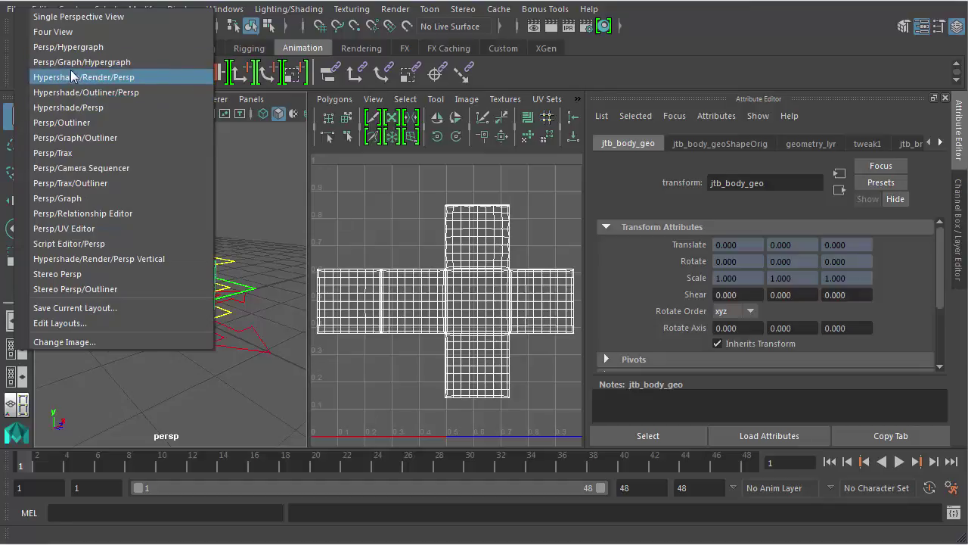
click(79, 107)
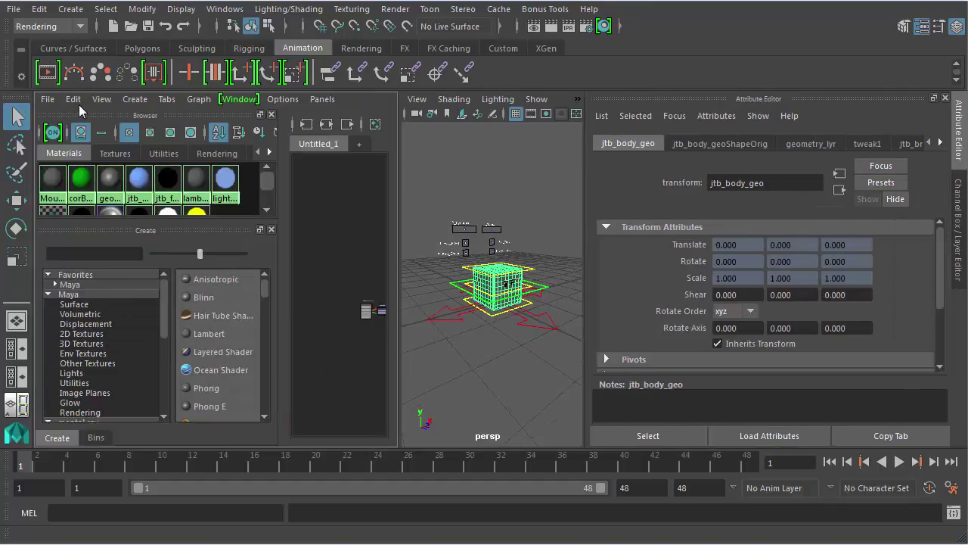
click(51, 181)
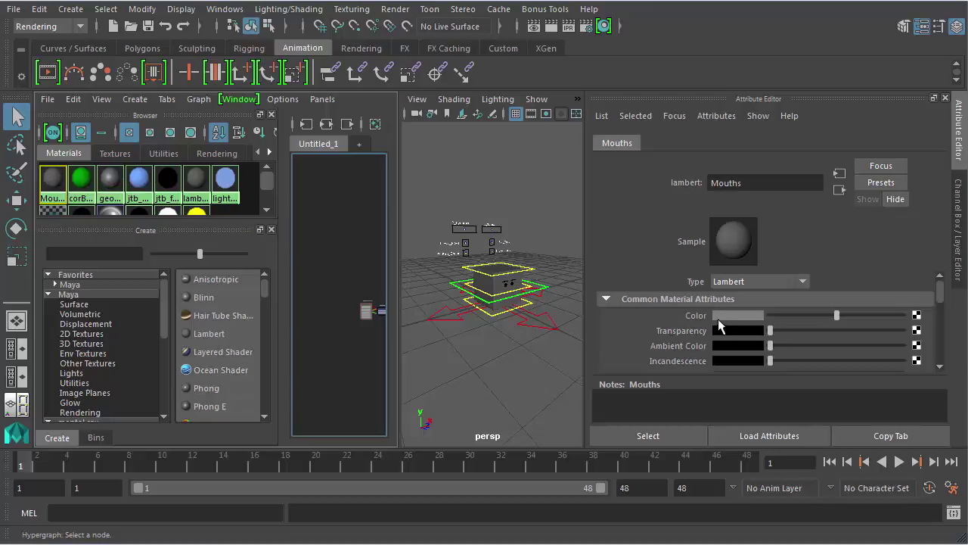
Step: Lighten the Mouths material's color and widen the perspective view beside the Hypershade
mouse_move(834, 317)
mouse_down()
mouse_move(813, 319)
mouse_move(880, 318)
mouse_move(841, 328)
mouse_up()
scroll(479, 256, up, 5)
drag(395, 268, 291, 288)
scroll(478, 300, down, 5)
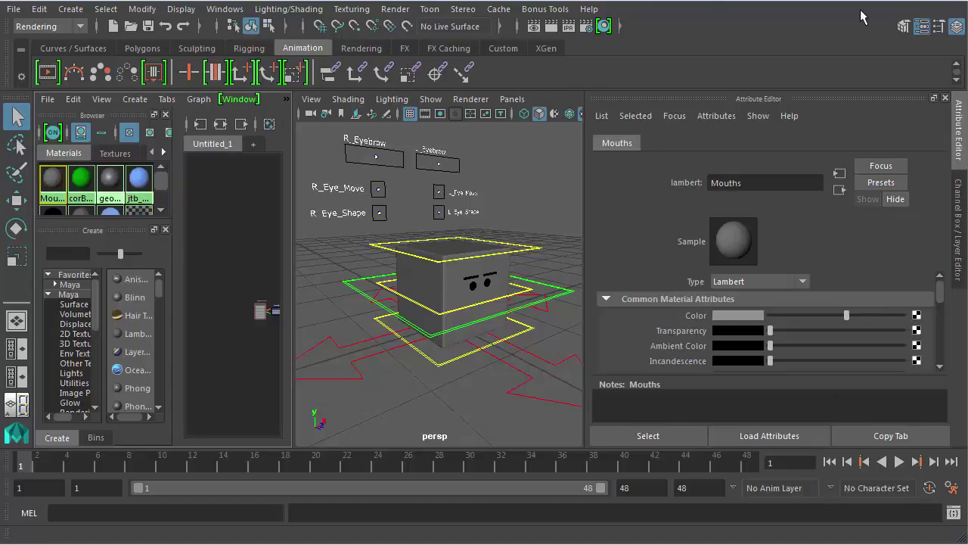
Step: Connect a File texture to the Color attribute of the Mouths material
click(916, 318)
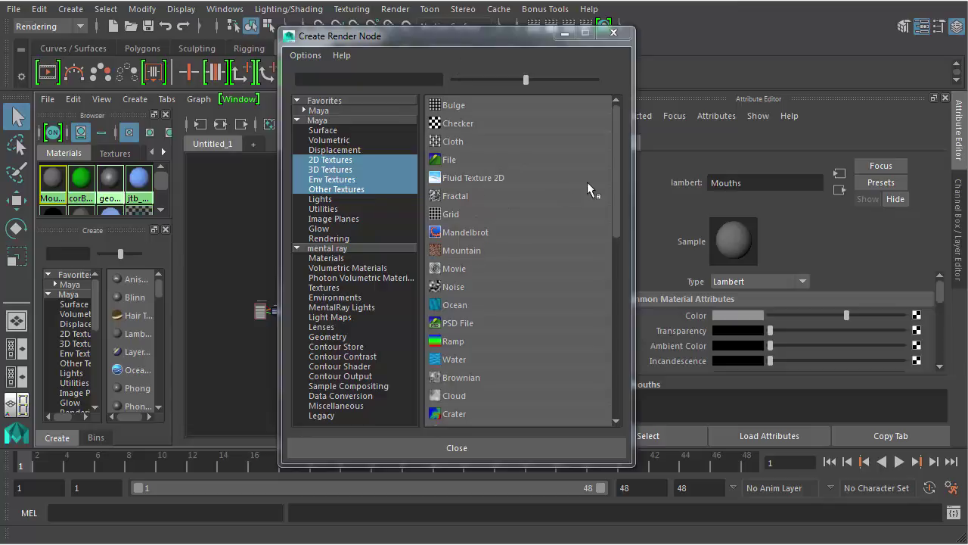
drag(615, 184, 519, 131)
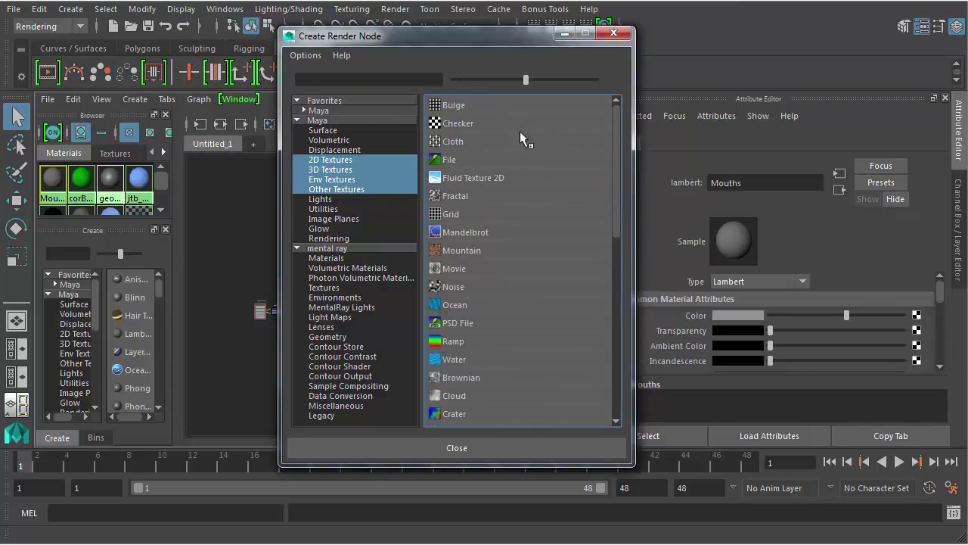
click(452, 160)
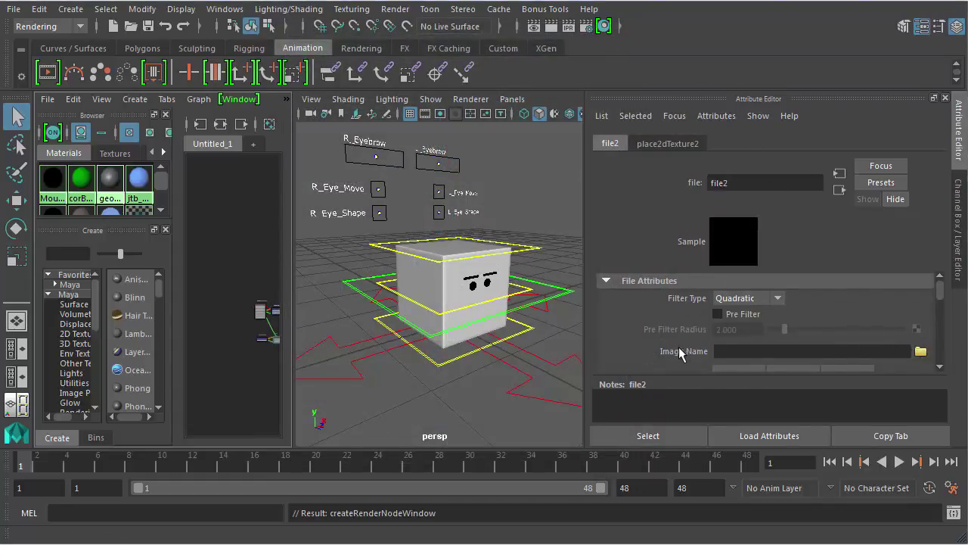
Step: Load HotRod0001.jpg from the Lip JPG Sequence folder as the file texture's image
click(920, 351)
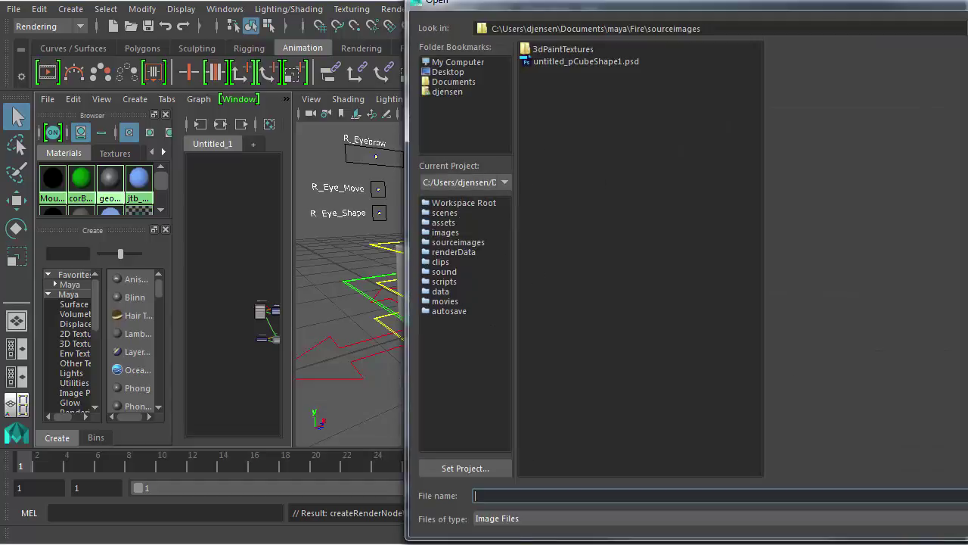
drag(683, 17, 378, 9)
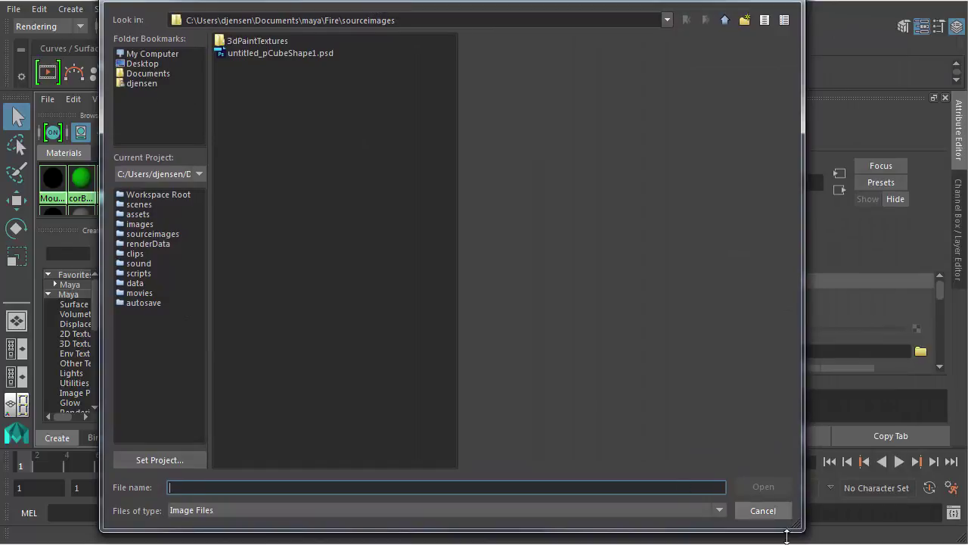
click(136, 54)
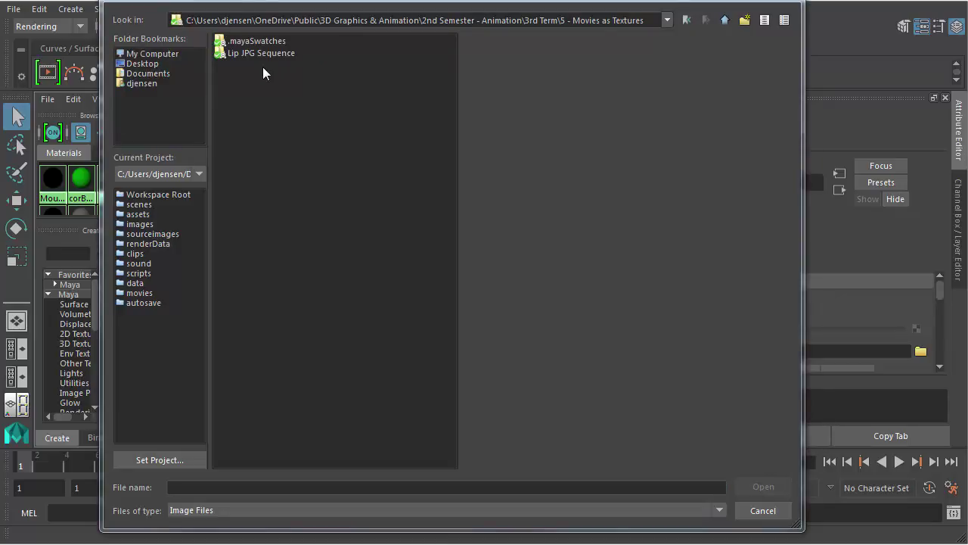
double_click(261, 54)
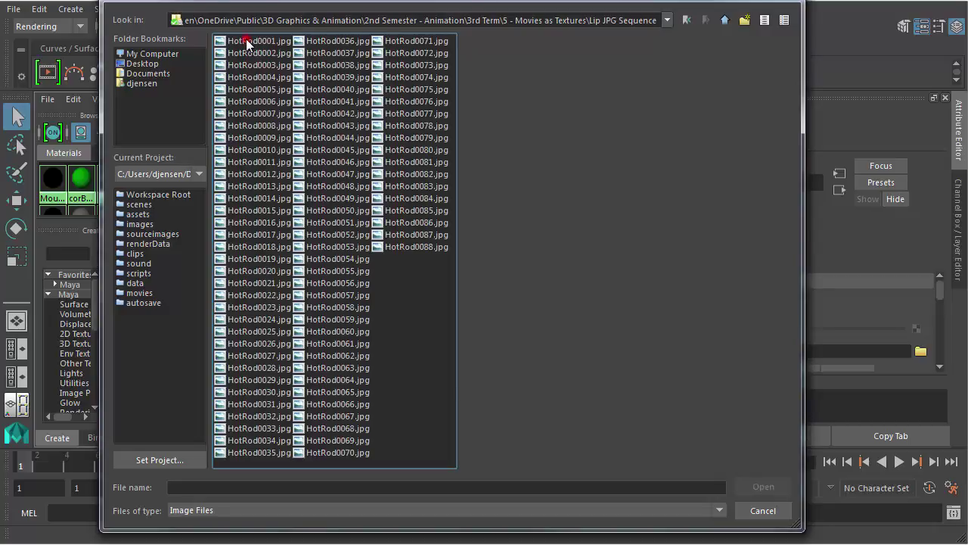
click(257, 40)
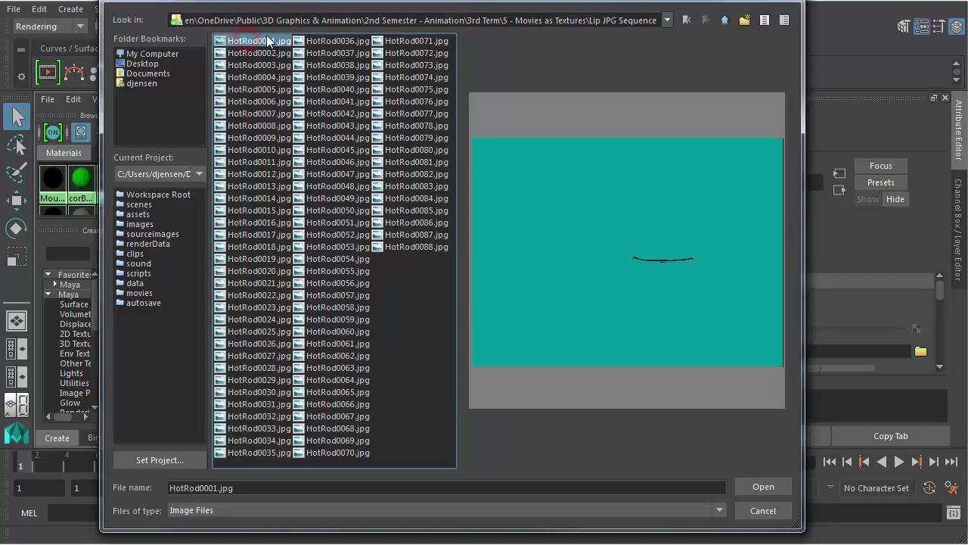
click(772, 488)
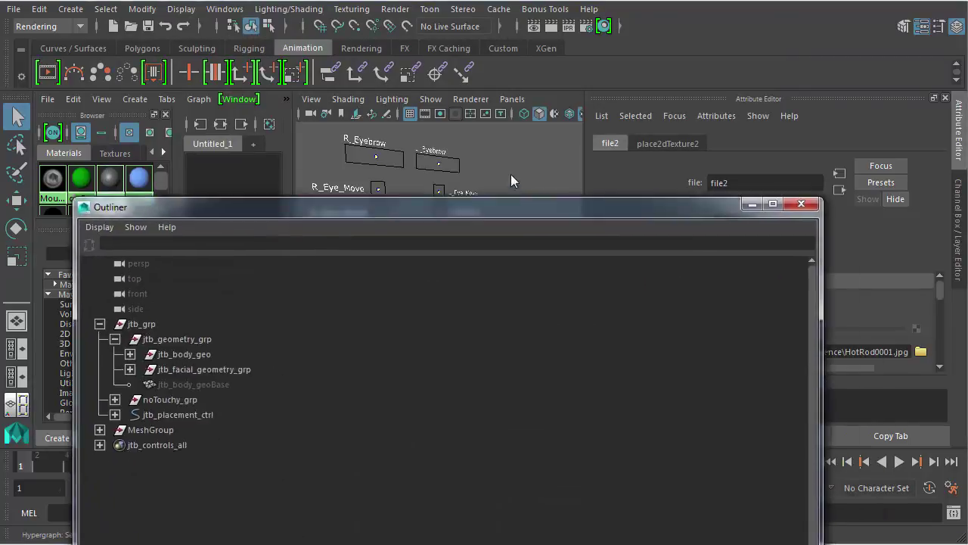
Step: Select jtb_body_geo through the Outliner and turn on textured shading in the perspective view
drag(239, 206, 259, 53)
click(206, 194)
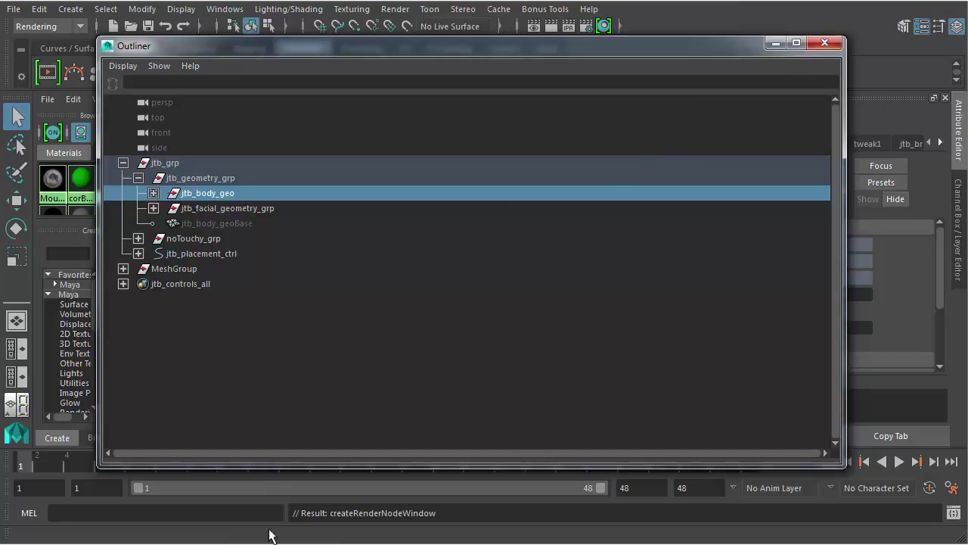
click(825, 42)
key(6)
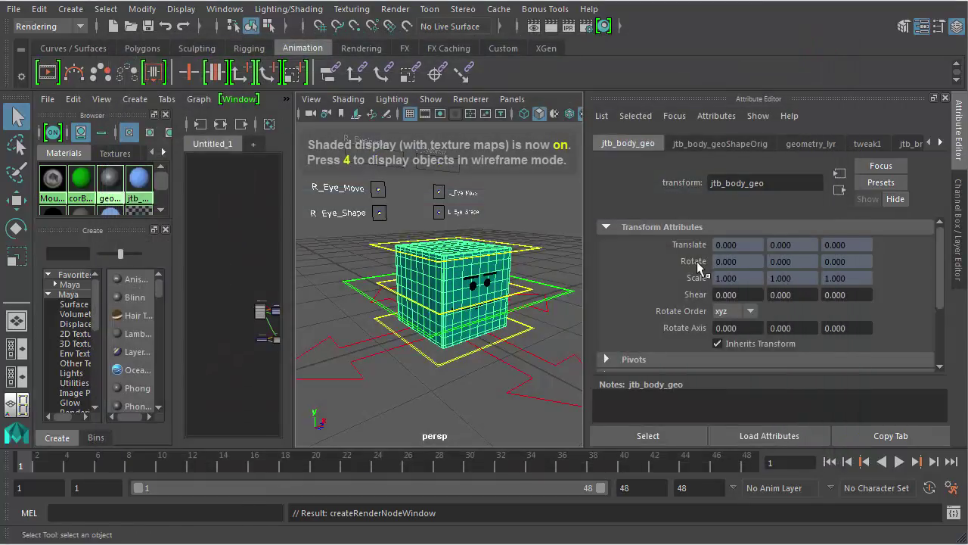
Step: Enable Use Image Sequence on the file texture connected to the Mouths material's color
click(53, 178)
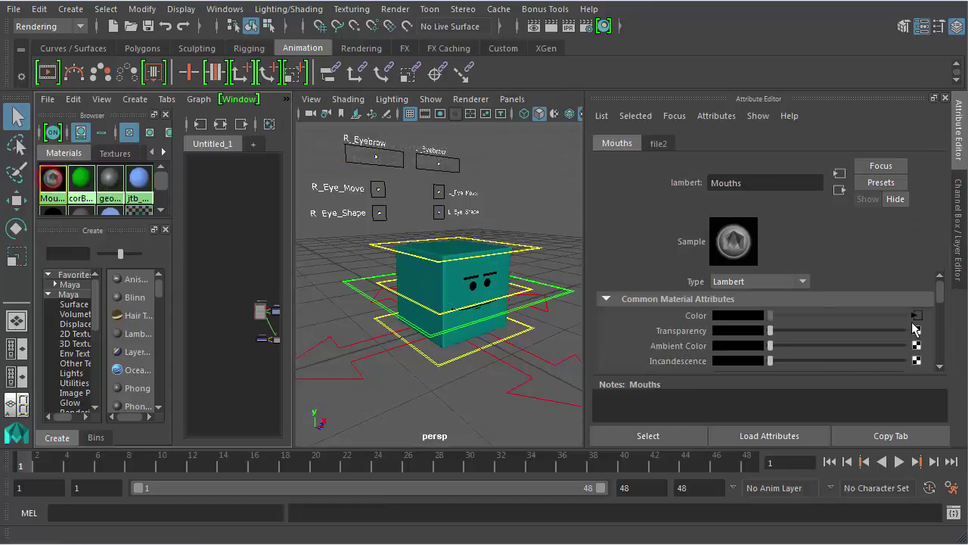
click(916, 315)
scroll(802, 333, down, 2)
scroll(705, 301, down, 1)
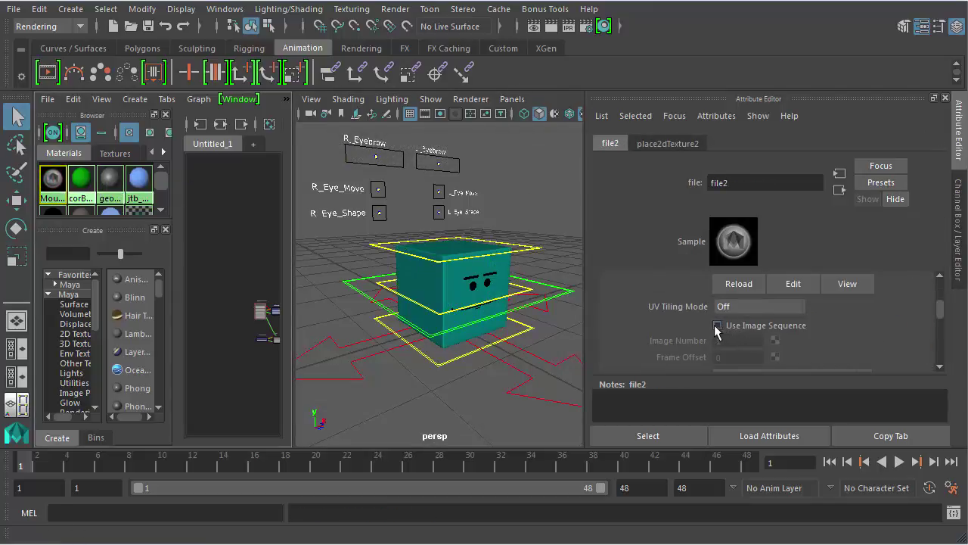
click(718, 326)
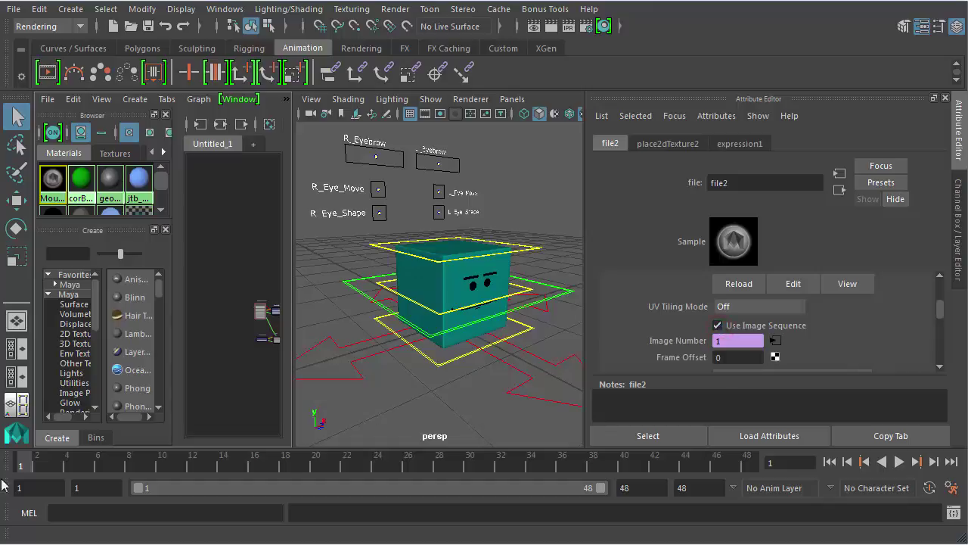
Step: Play the timeline from the start to preview the animated mouth texture on the cube
click(25, 467)
key(alt+v)
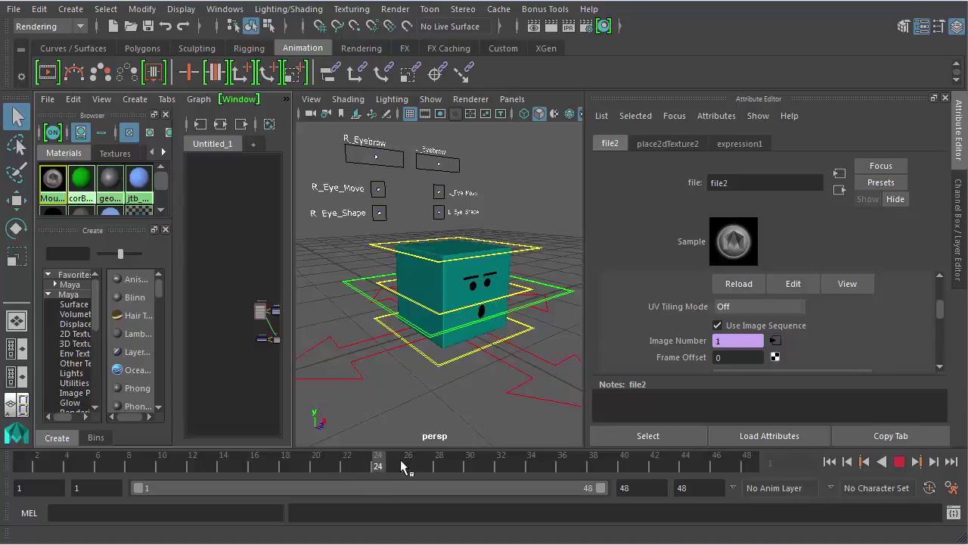
key(Escape)
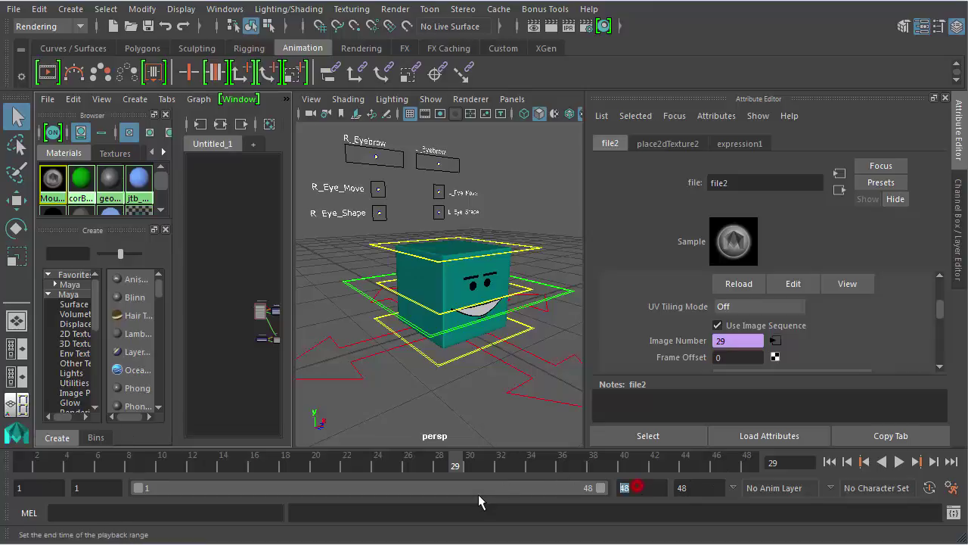
Step: Set the playback end time to 100 and scrub to frame 89 to check where the mouth images end
double_click(624, 487)
text(100)
key(Return)
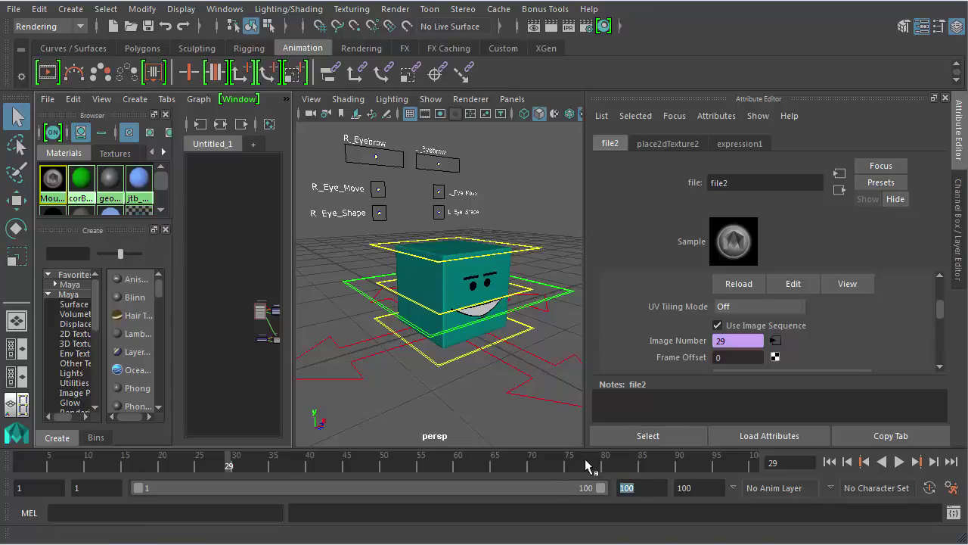
drag(588, 463, 671, 466)
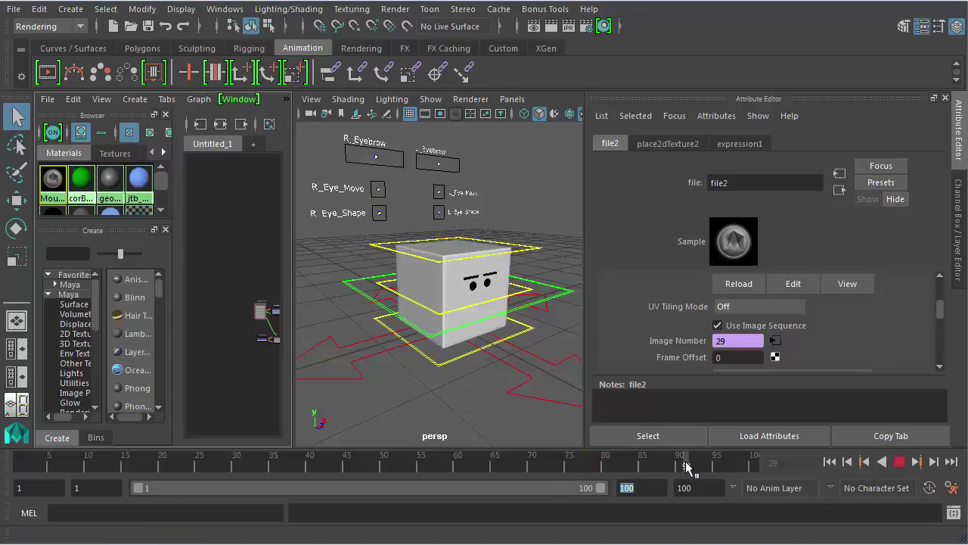
mouse_move(685, 467)
mouse_down()
mouse_move(659, 465)
mouse_move(672, 465)
mouse_up()
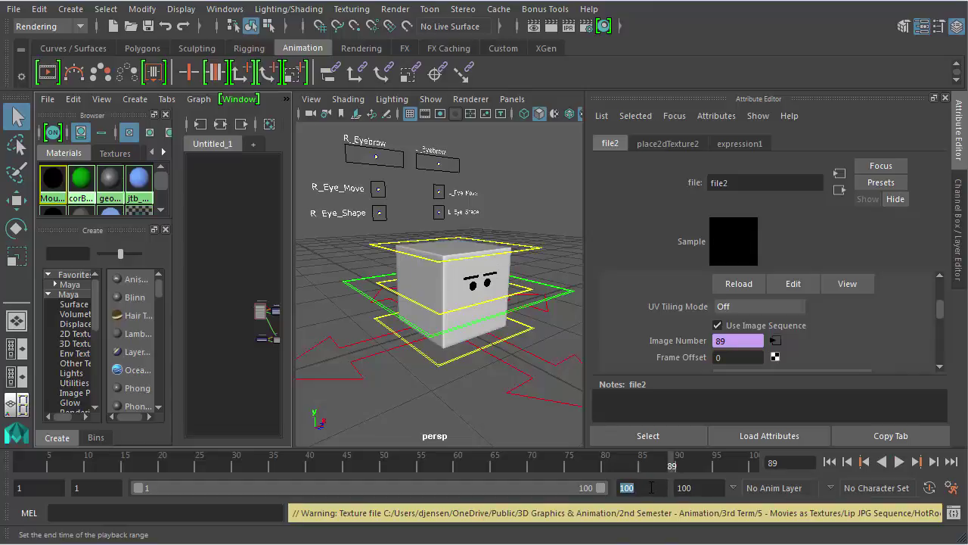
Step: Set the playback end time to 88 and play back the mouth image sequence
key(Return)
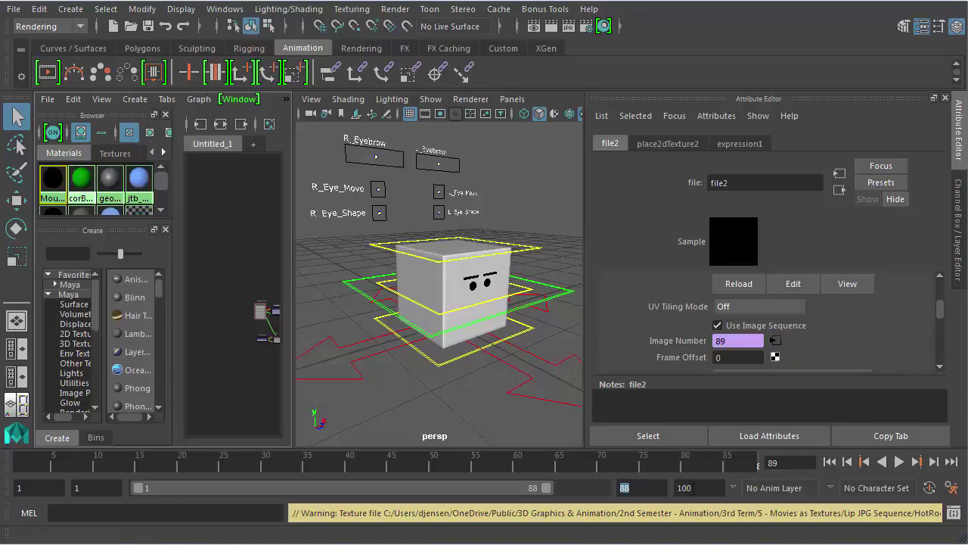
key(alt+v)
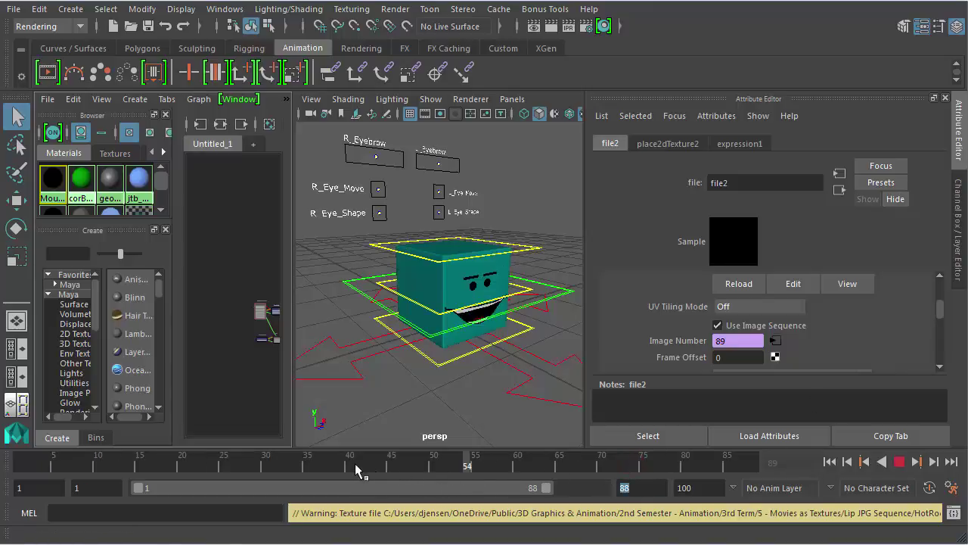
click(324, 466)
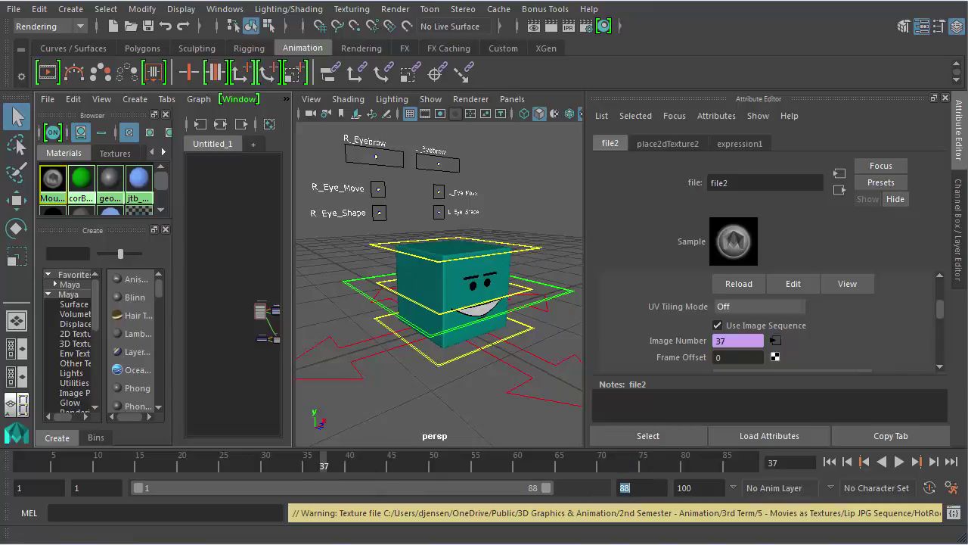
Step: Import the audio file fightme Hot Rod.wav from the Movie VO folder into the scene
click(13, 9)
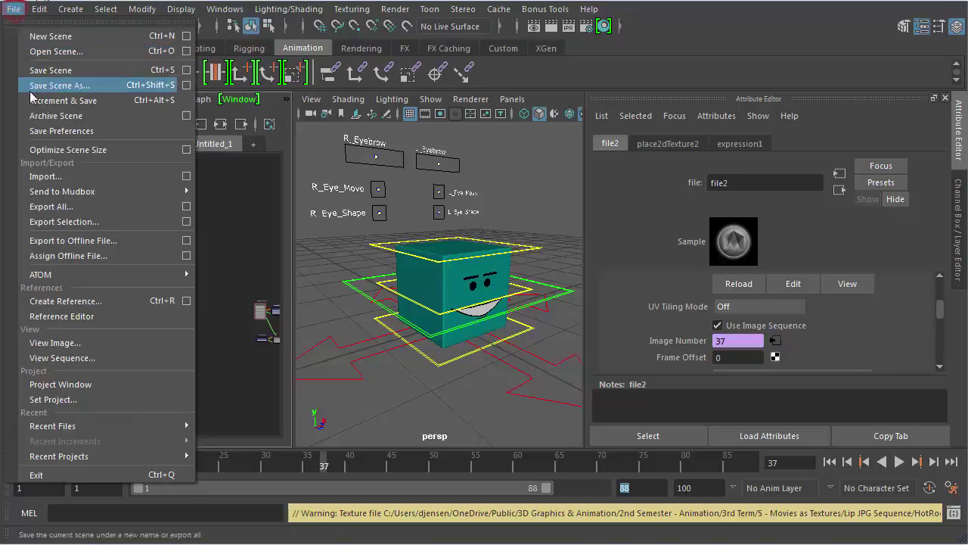
click(67, 177)
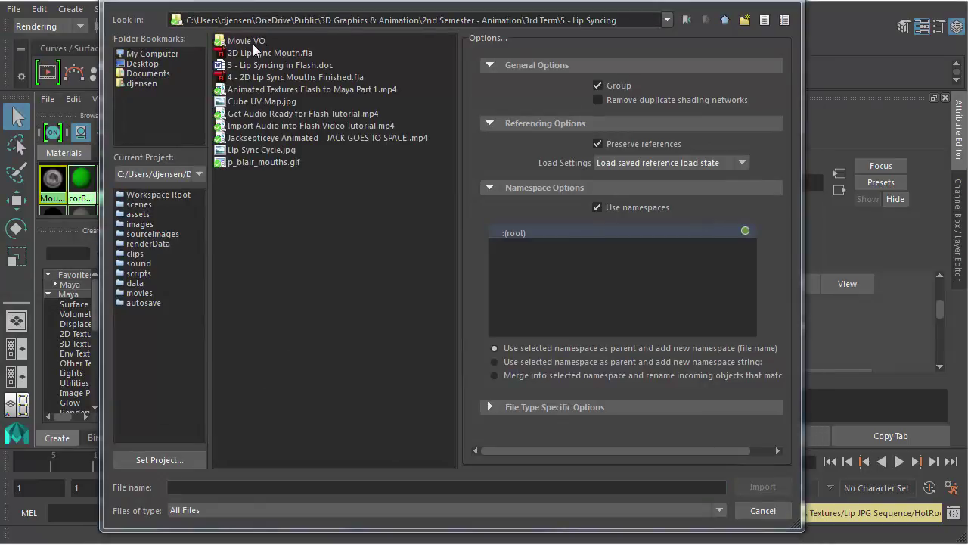
double_click(253, 41)
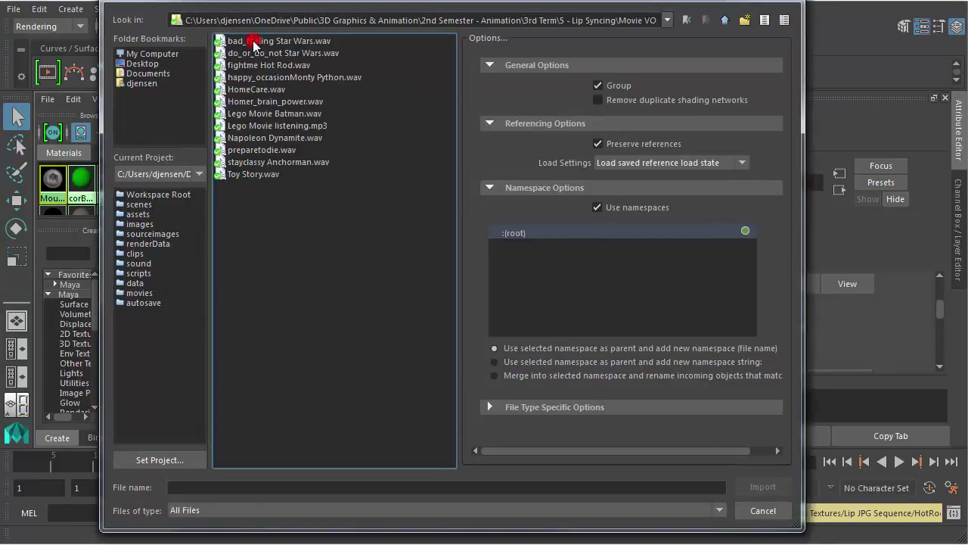
double_click(283, 66)
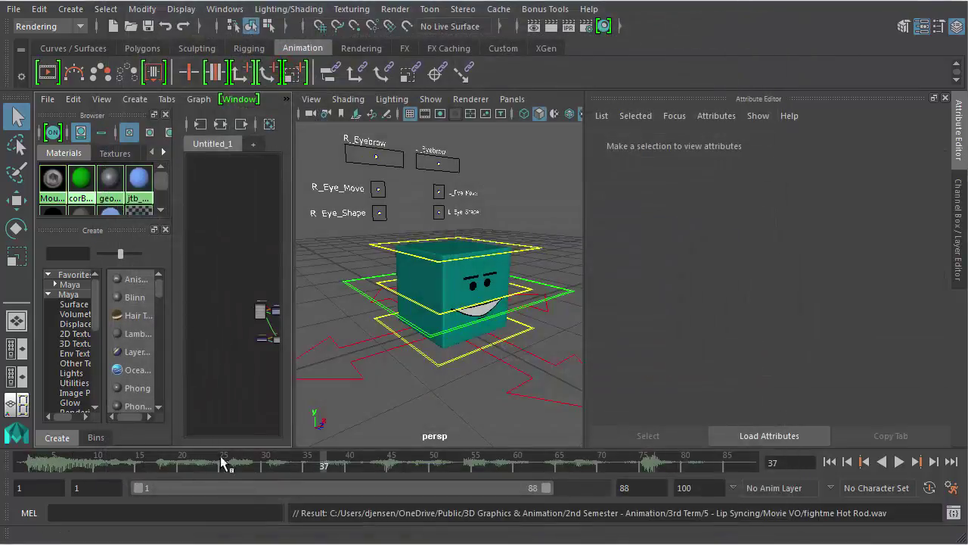
Step: Scrub and play the timeline to check the mouth animation against the imported audio
drag(312, 460, 182, 465)
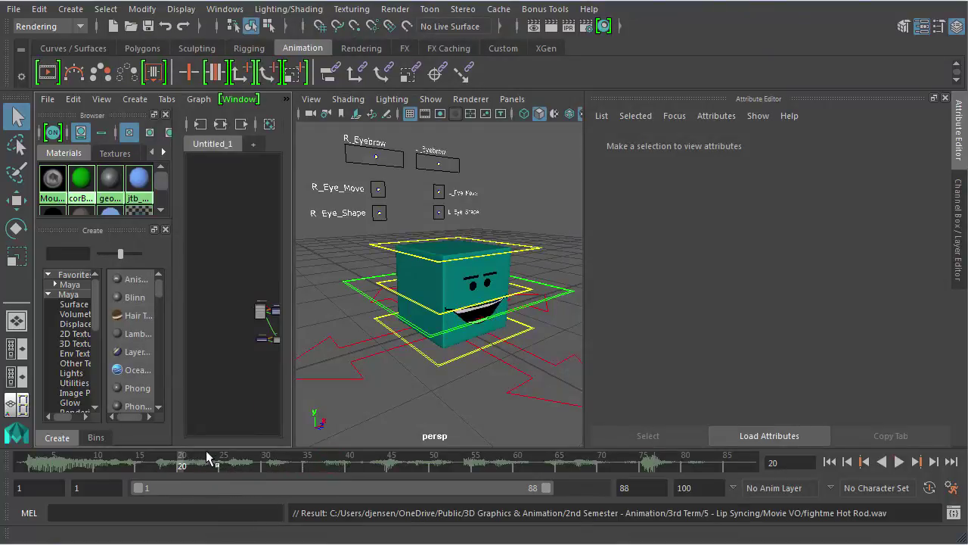
click(900, 462)
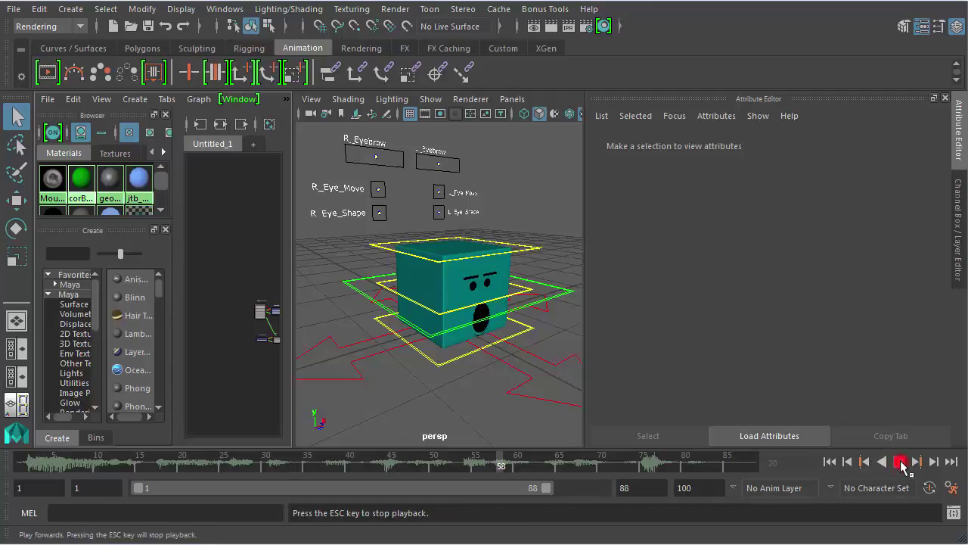
click(901, 462)
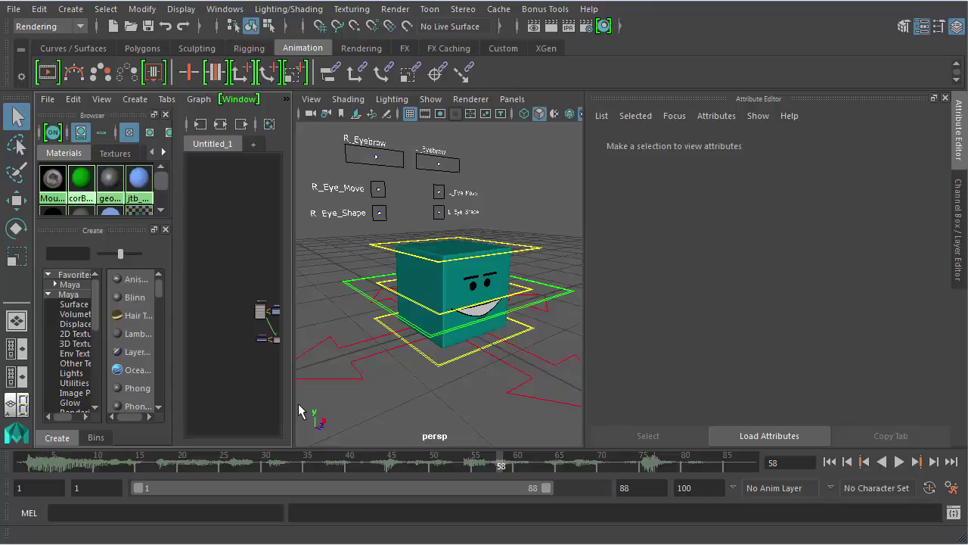
Step: Return the timeline to frame 1 with no time range selected
click(28, 471)
double_click(28, 470)
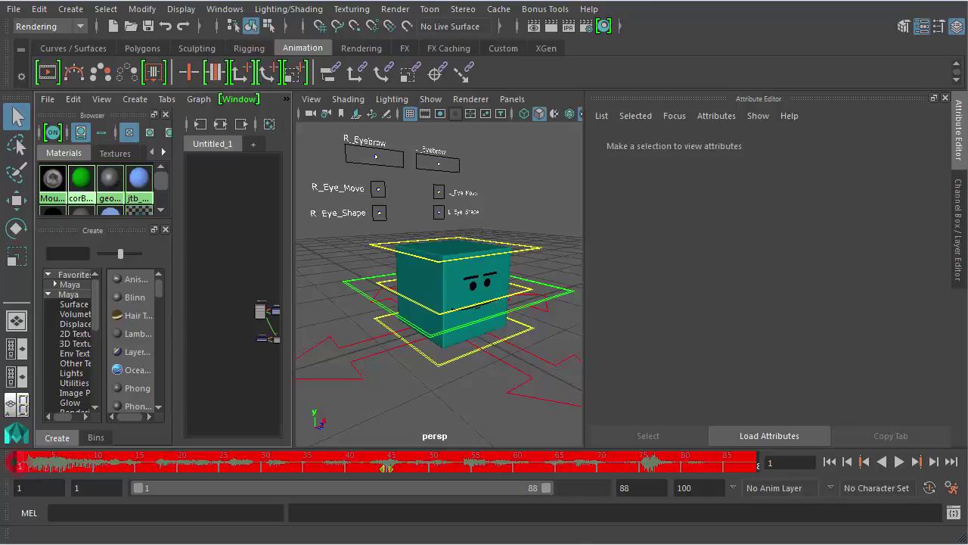
click(27, 464)
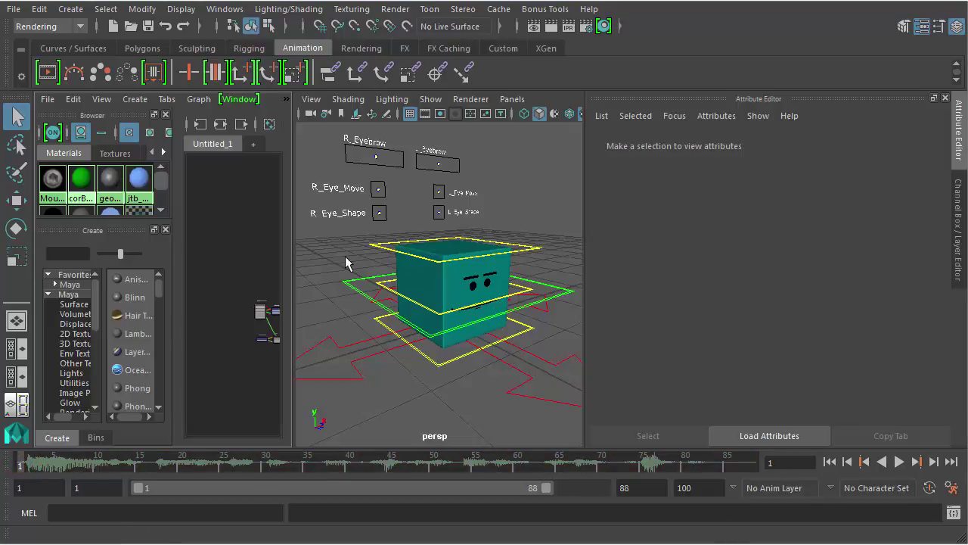
Step: Show the character in a single large perspective viewport and close the Attribute Editor
click(16, 320)
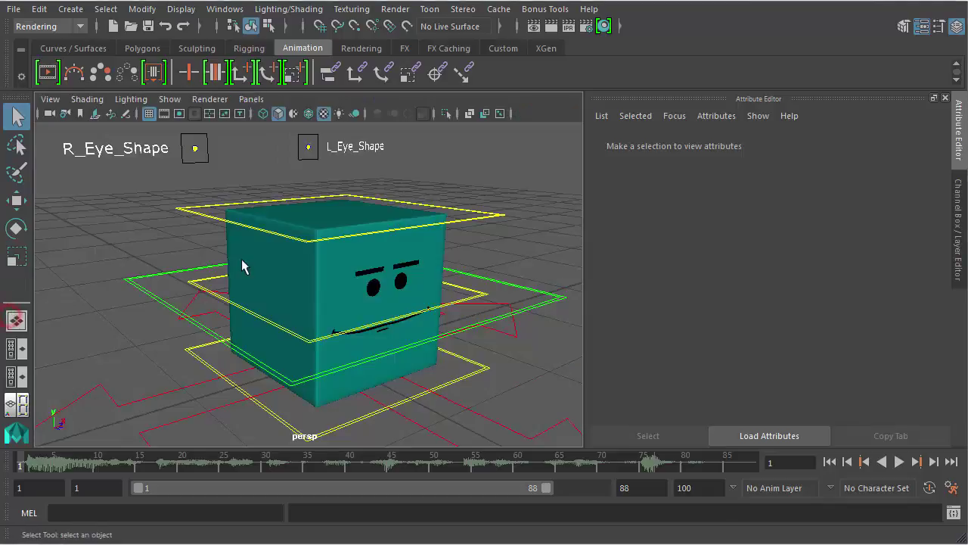
click(945, 98)
scroll(512, 308, down, 5)
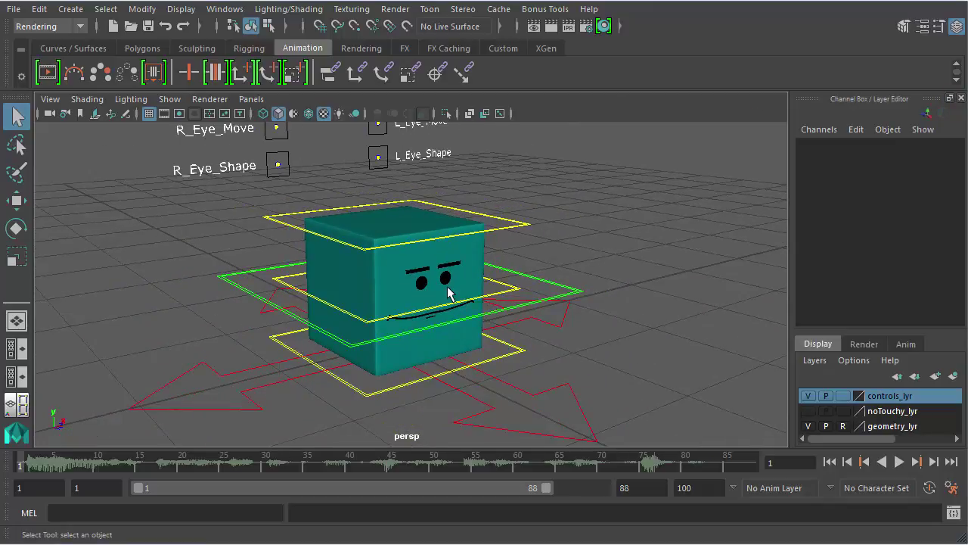
scroll(448, 247, down, 2)
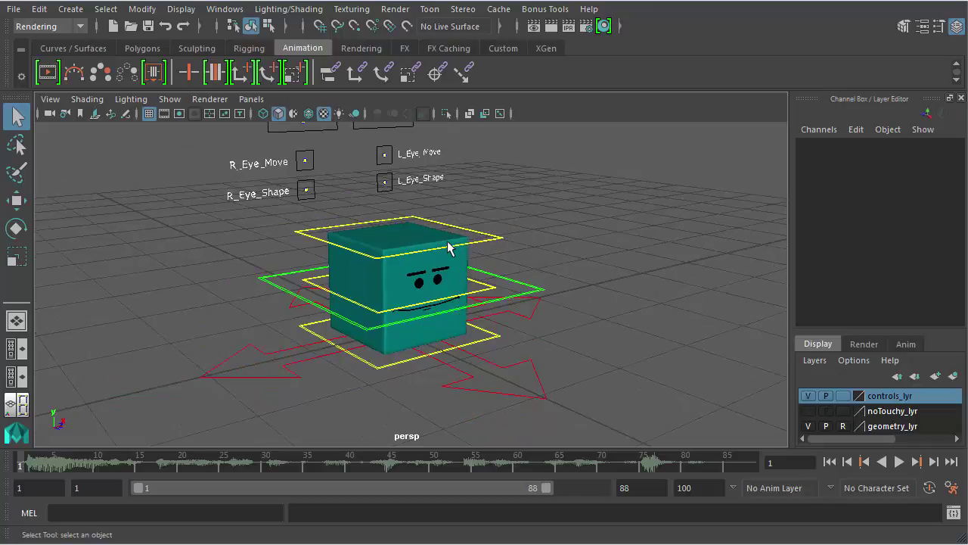
alt+drag(388, 217, 370, 268)
Step: Set keyframes at frame 1 on the eyebrow, eye move and eye shape controls for both sides of the face
click(296, 209)
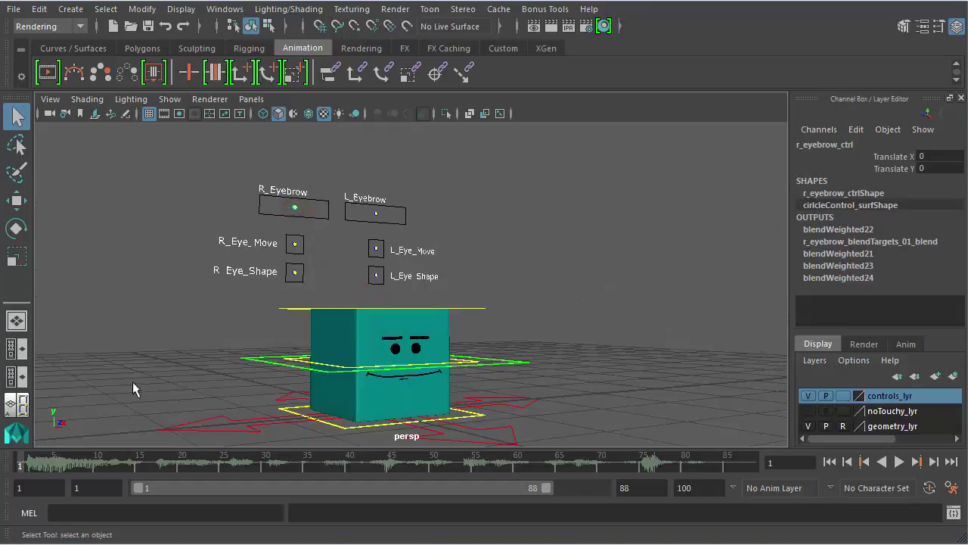
key(s)
click(377, 217)
click(295, 246)
key(s)
click(295, 272)
key(s)
click(376, 250)
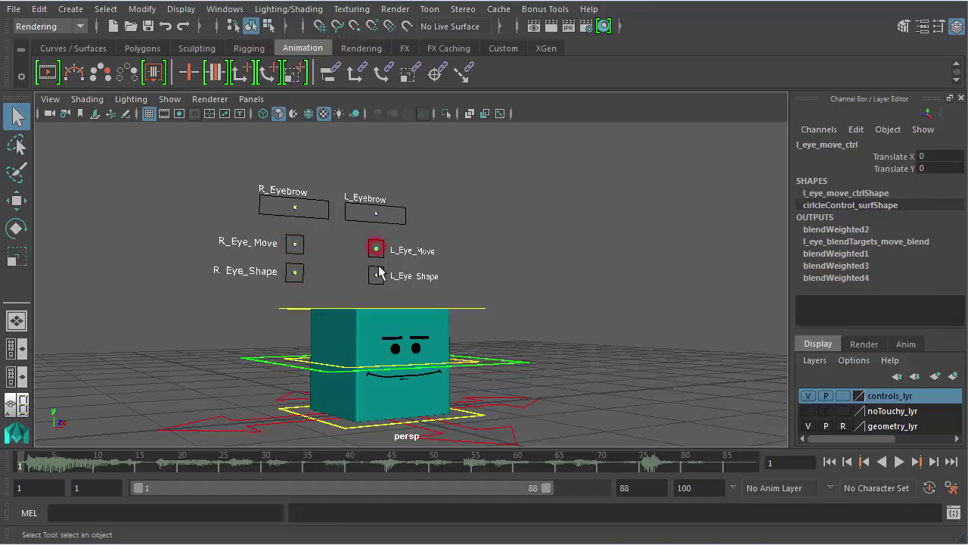
key(s)
click(376, 276)
key(s)
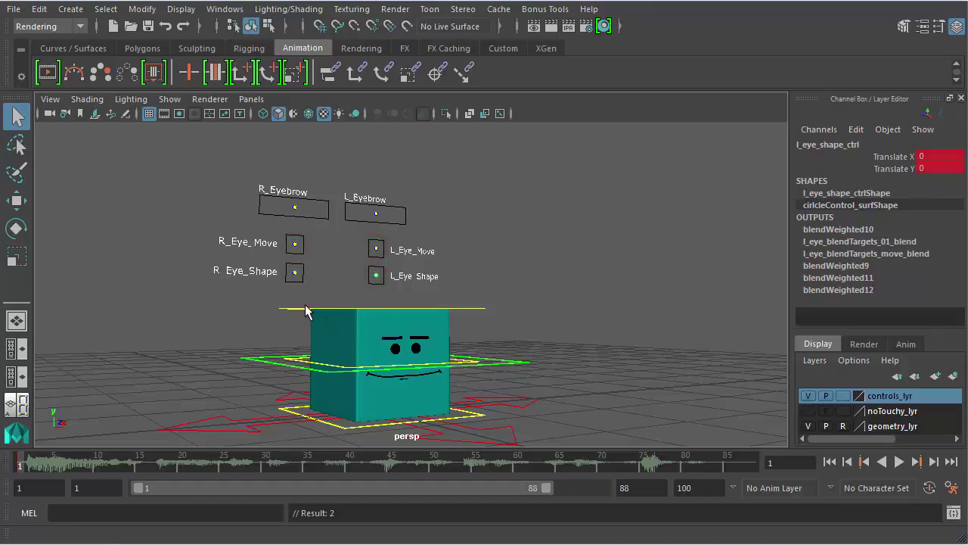
Step: Set keyframes at frame 1 on the upper, middle, lower and main body controls of the cube
click(305, 308)
key(s)
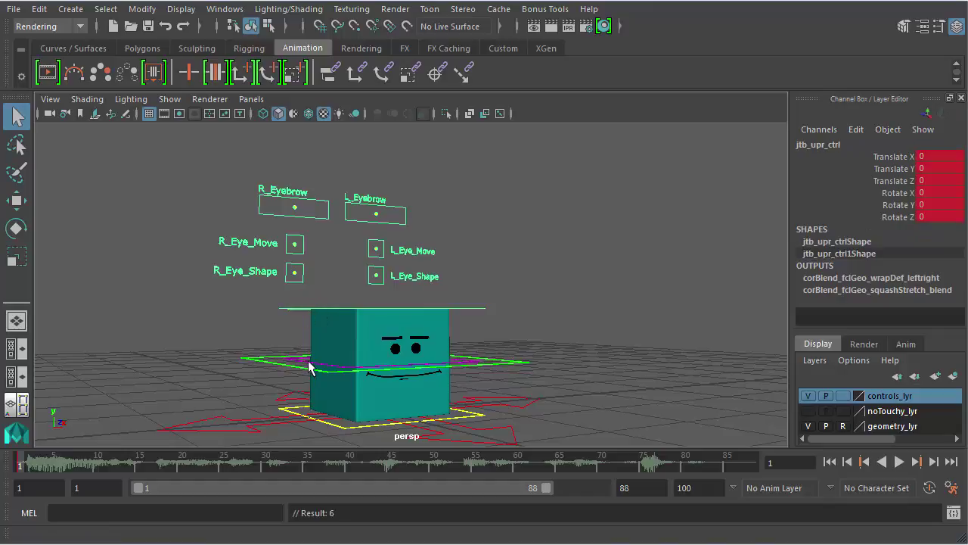
click(292, 409)
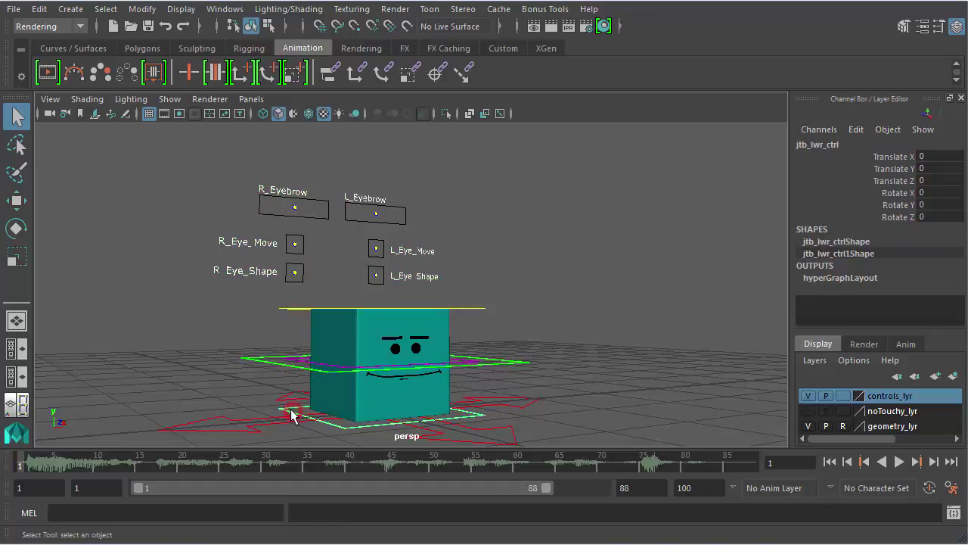
key(s)
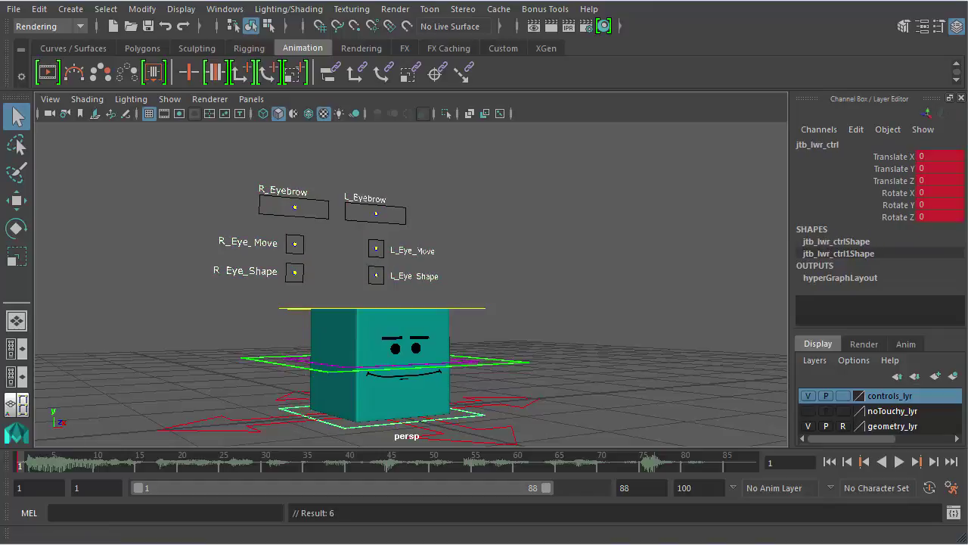
click(261, 362)
key(s)
Step: Try moving the main control and raising the upper body control to test how the rig responds
alt+drag(307, 371, 278, 294)
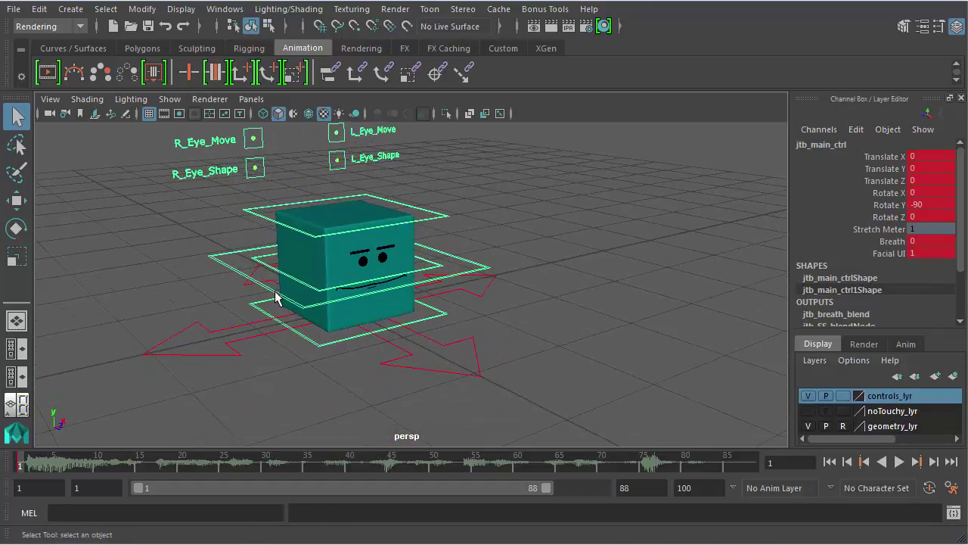
key(w)
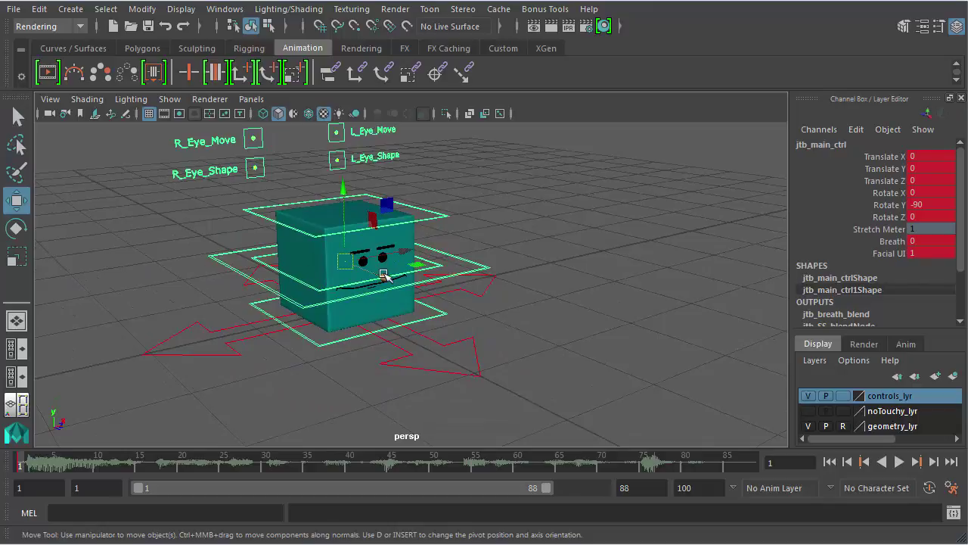
drag(376, 277, 360, 299)
click(335, 194)
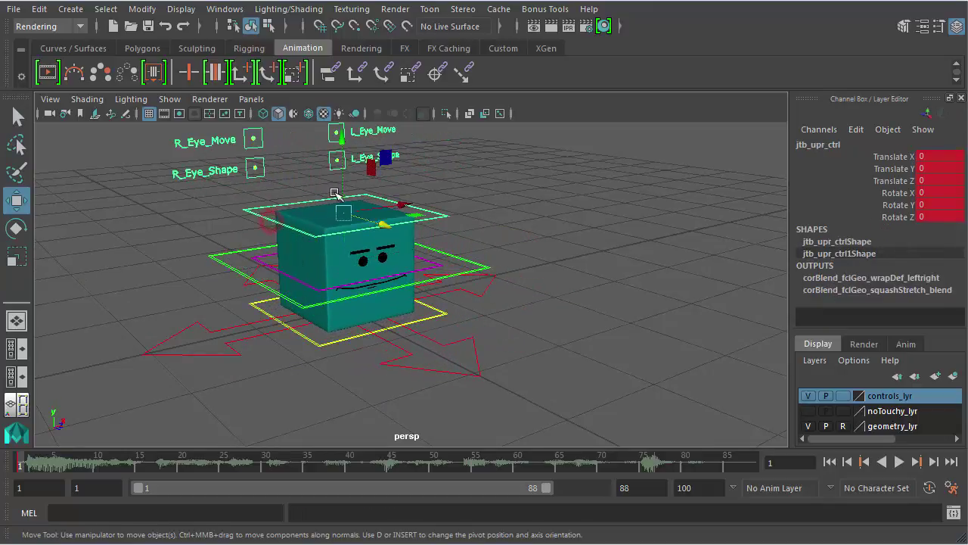
mouse_move(344, 187)
mouse_down()
mouse_move(345, 226)
mouse_move(353, 85)
mouse_move(354, 184)
mouse_up()
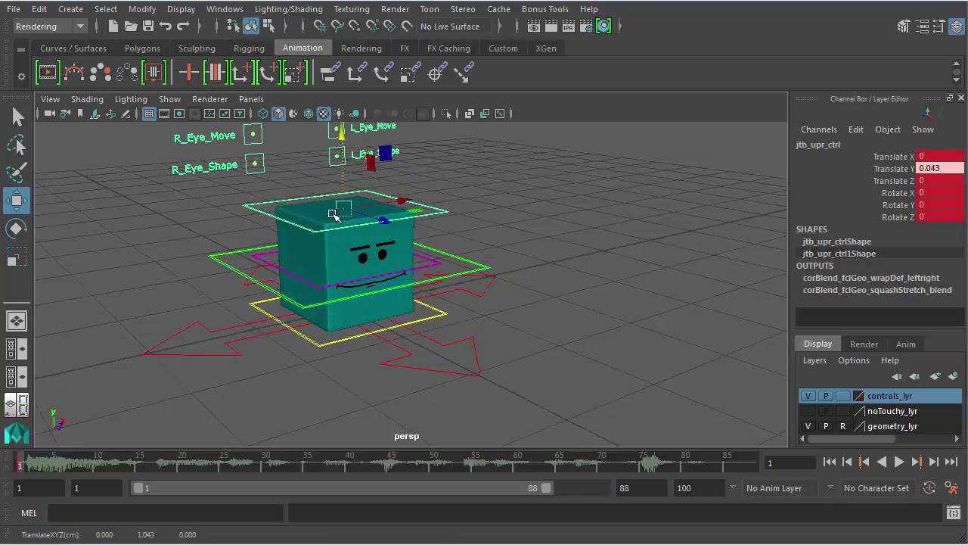
Step: Try rotating the upper body control around different axes, undoing each rotation
key(e)
drag(359, 223, 442, 214)
key(ctrl+z)
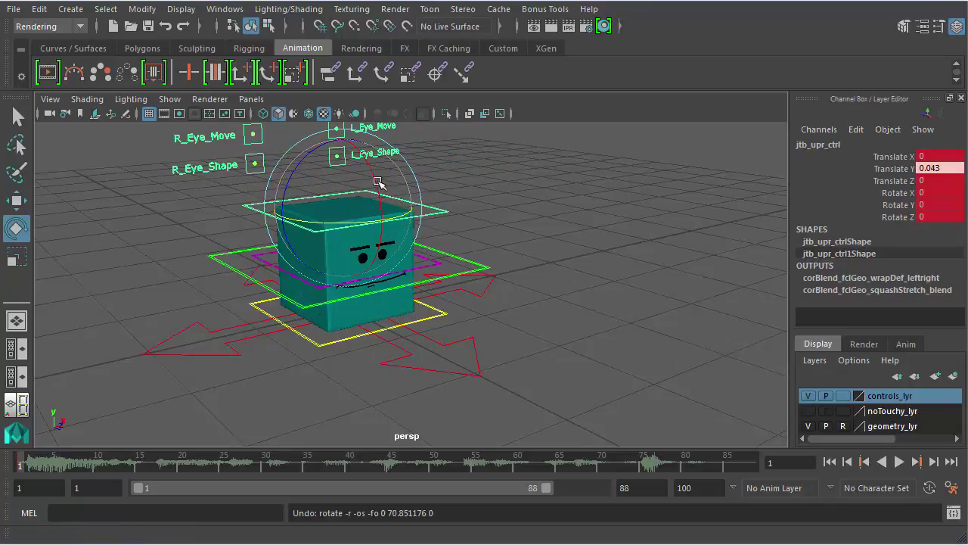
drag(372, 160, 368, 139)
key(ctrl+z)
key(ctrl+z)
key(ctrl+z)
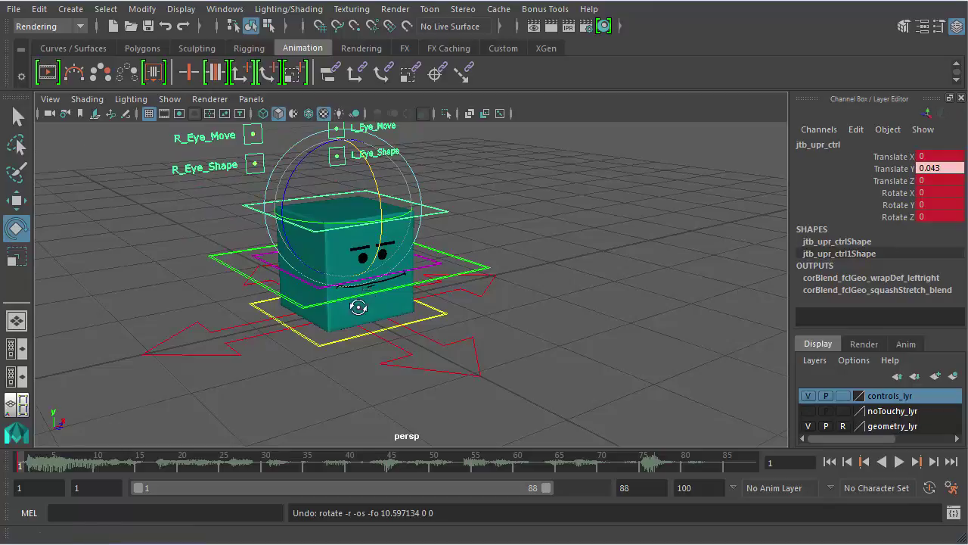
Step: Try rotating the middle body control, undo the rotation, and try moving the control sideways
alt+drag(370, 285, 345, 284)
click(328, 352)
key(ctrl+z)
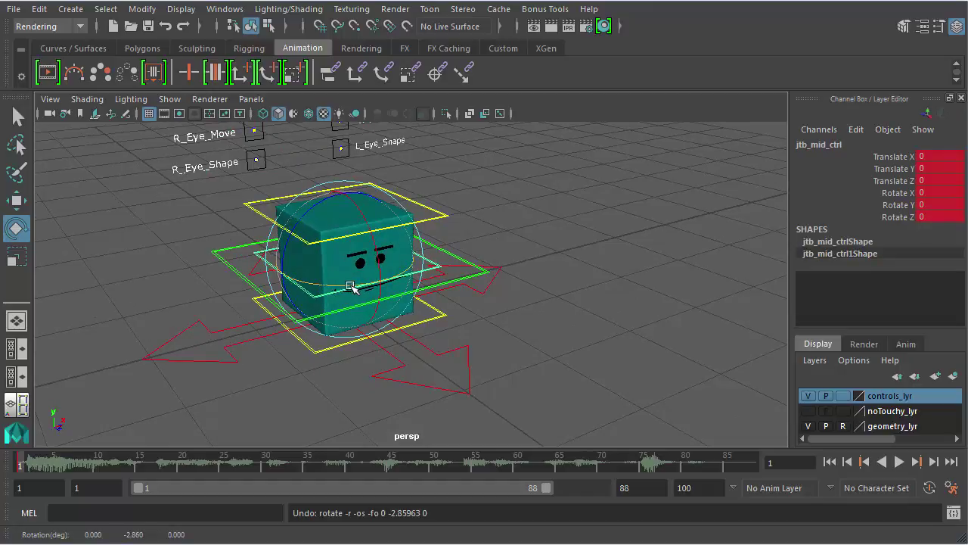
key(w)
drag(378, 254, 375, 295)
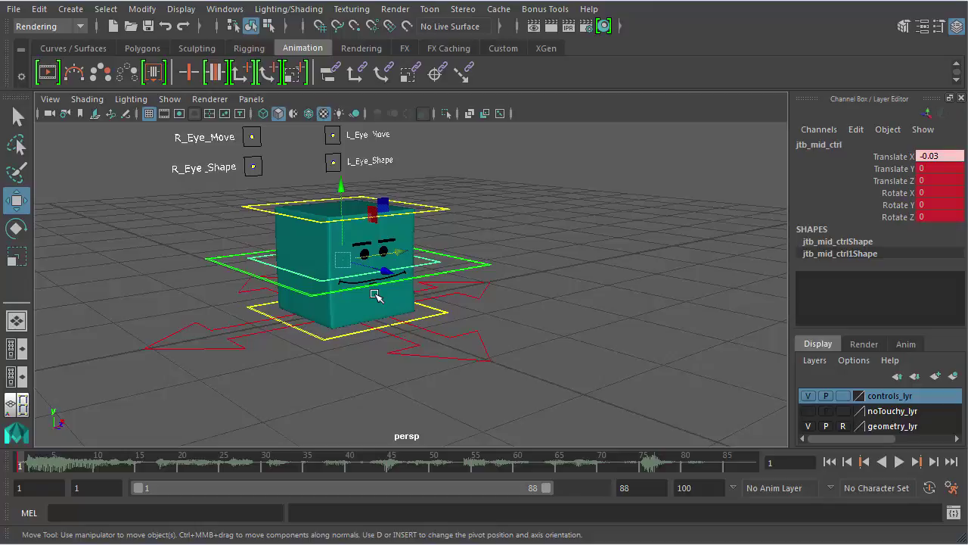
Step: Move the main control to Translate X 0.446 at frame 8 and key it
alt+drag(211, 232, 224, 237)
click(271, 310)
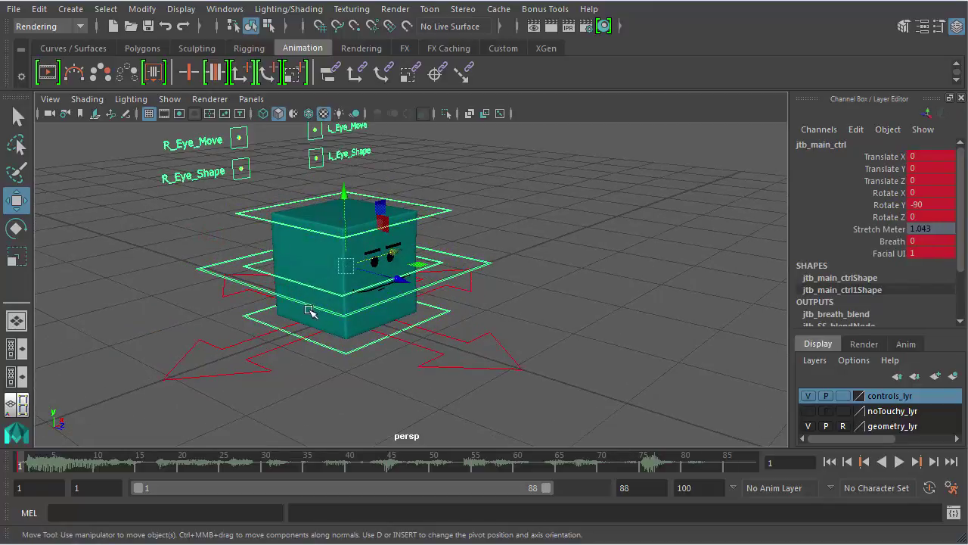
click(204, 282)
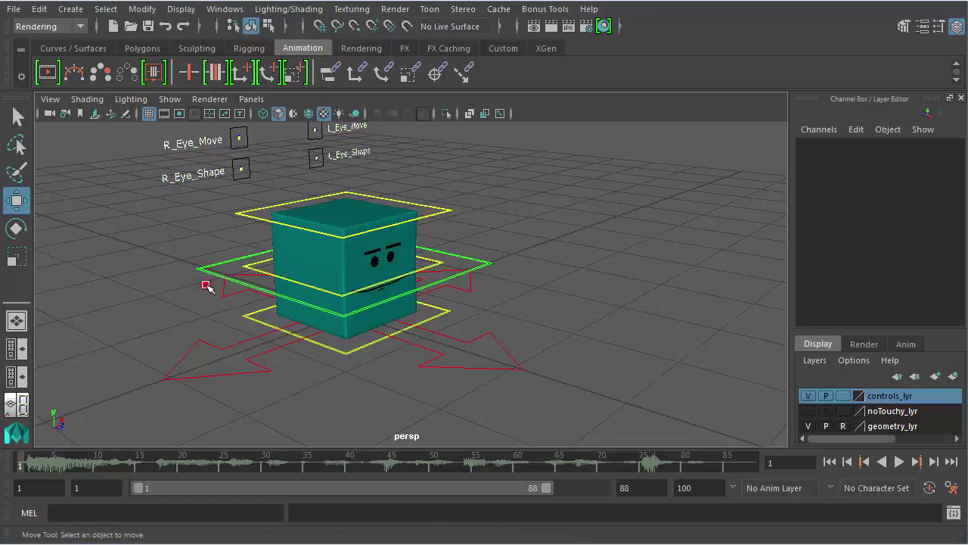
click(217, 271)
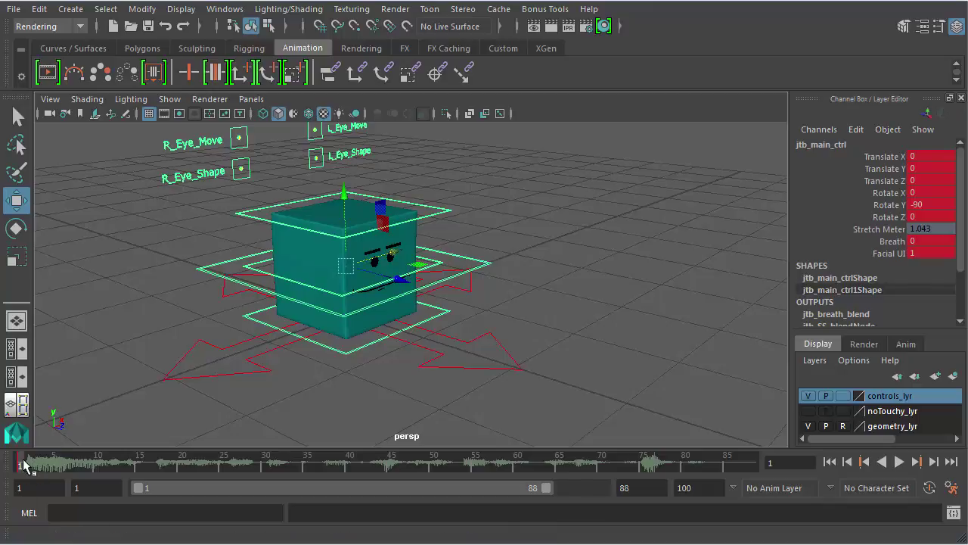
key(alt+v)
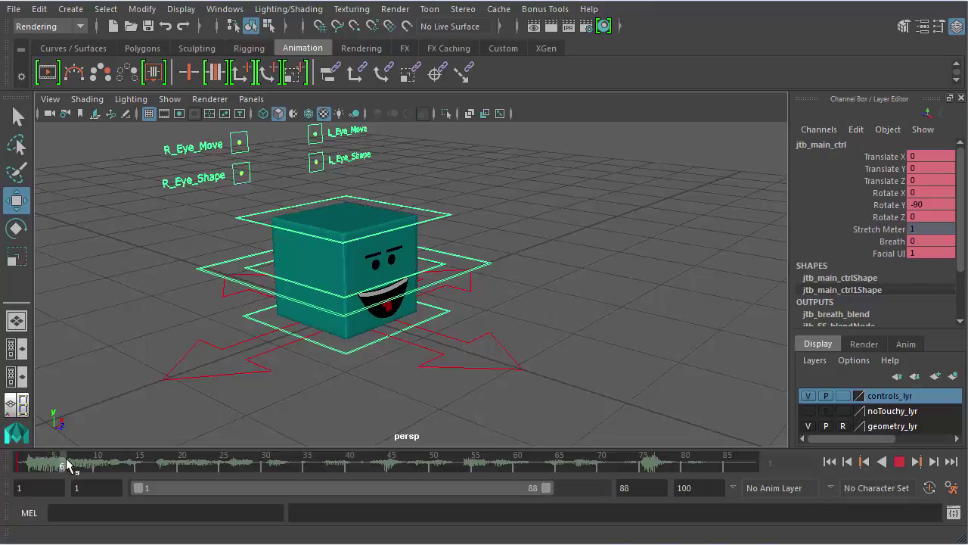
key(alt+v)
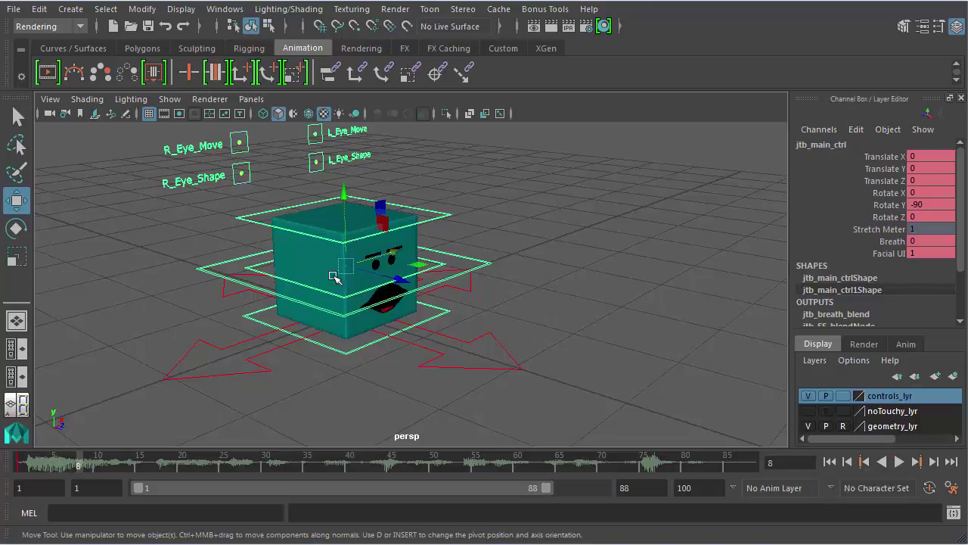
drag(386, 273, 355, 272)
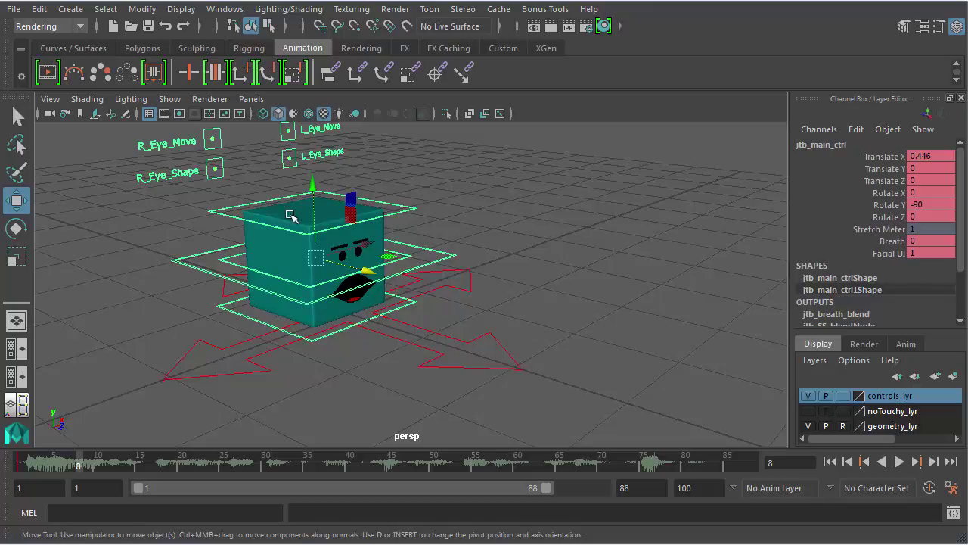
key(s)
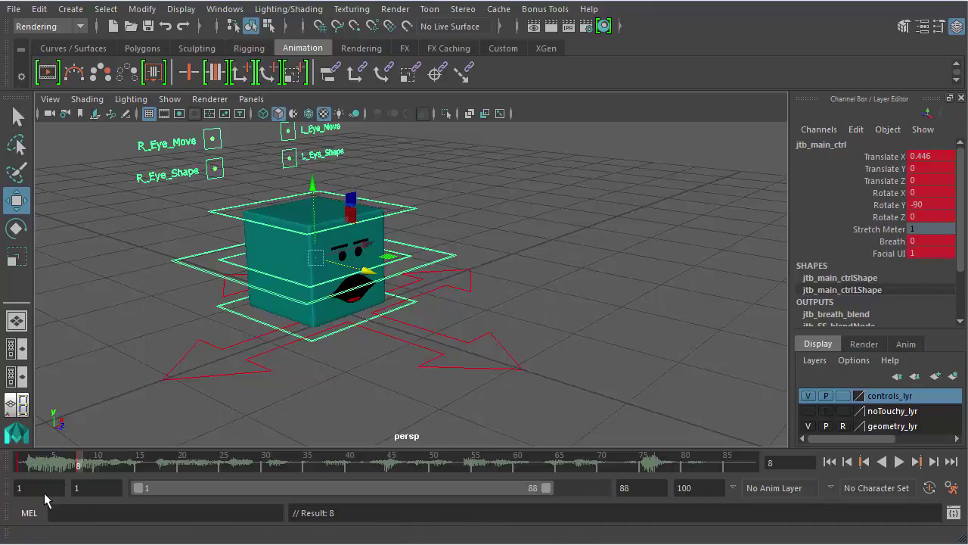
Step: Move the main control to Translate X -0.088 and Translate Y 0.399 at frame 13 and key it
key(alt+v)
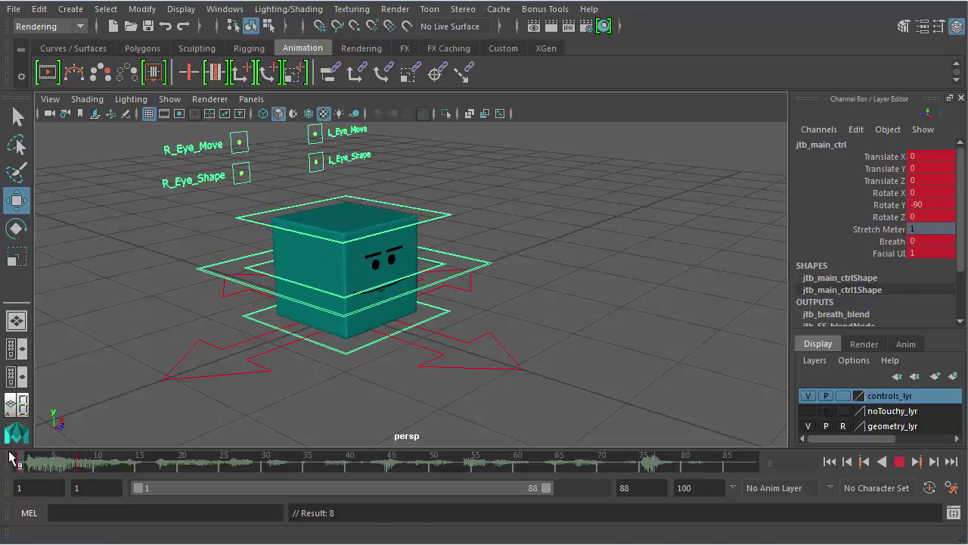
click(81, 463)
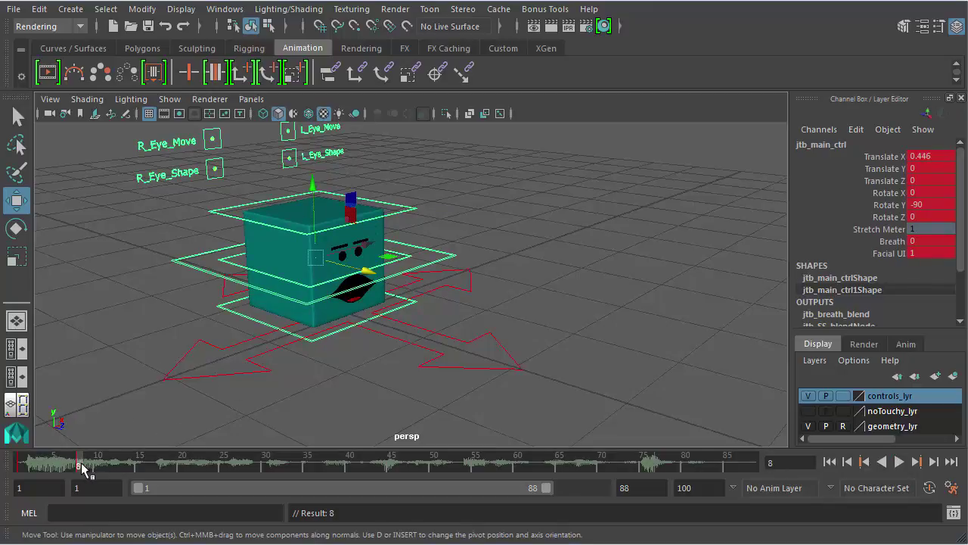
key(alt+v)
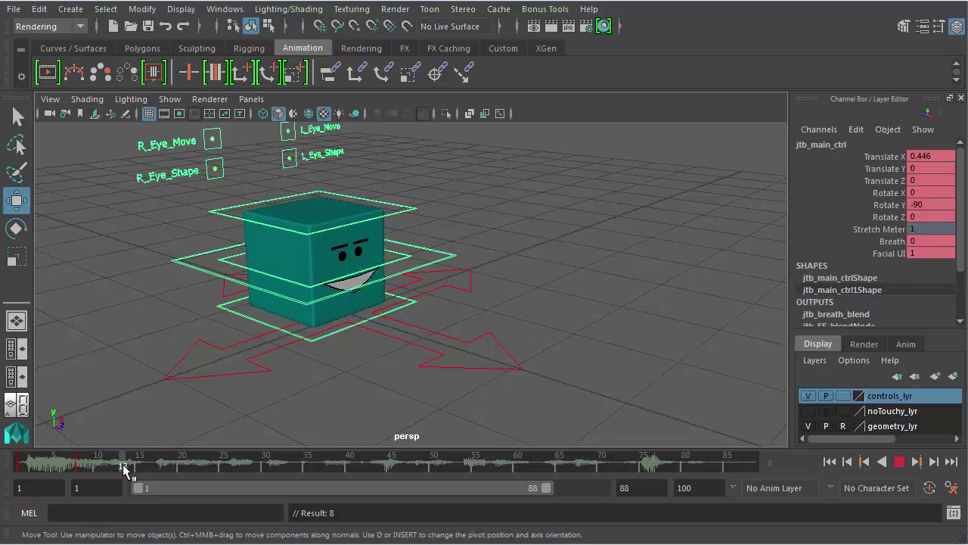
key(alt+v)
drag(315, 224, 382, 240)
key(s)
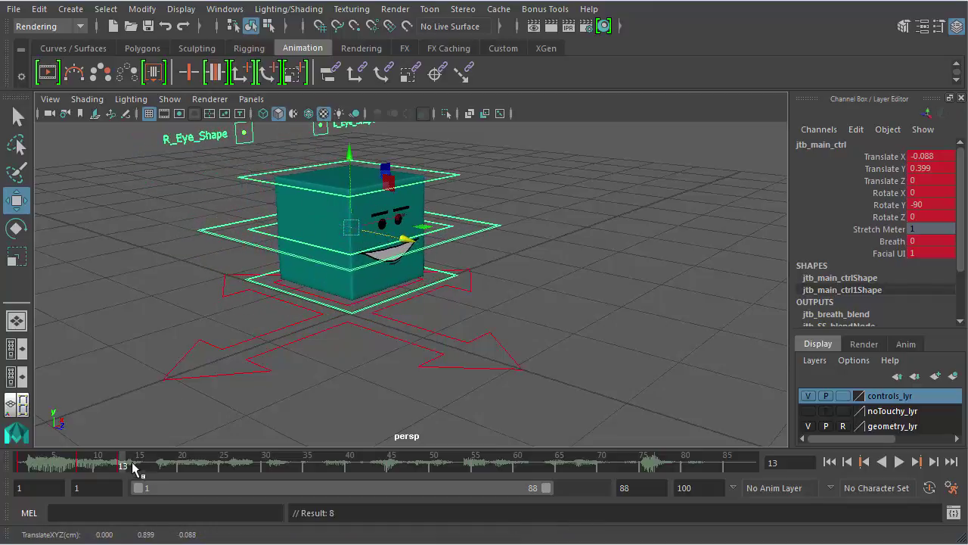
Step: Move the main control to Translate X -0.489 and Translate Y 0.171 at frame 17 and key it
drag(148, 463, 156, 462)
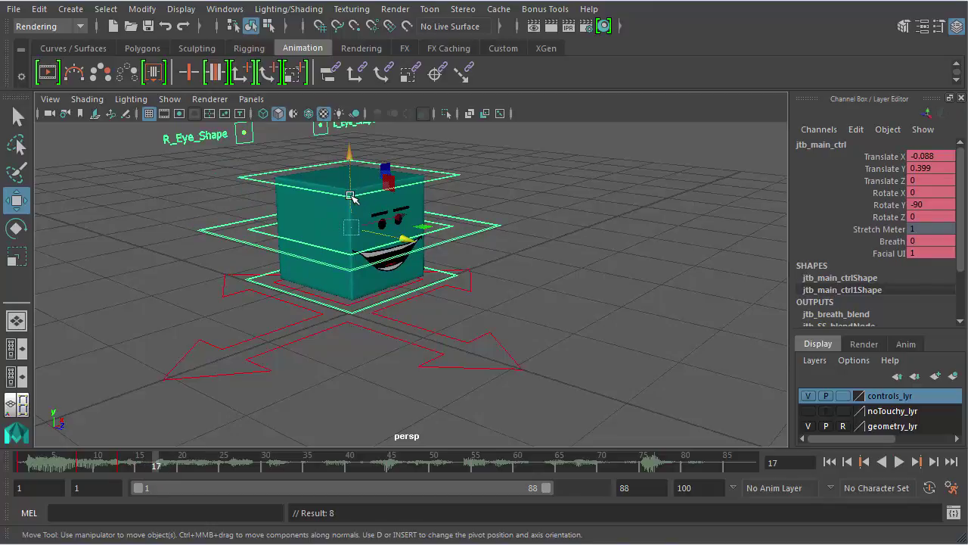
drag(349, 197, 352, 221)
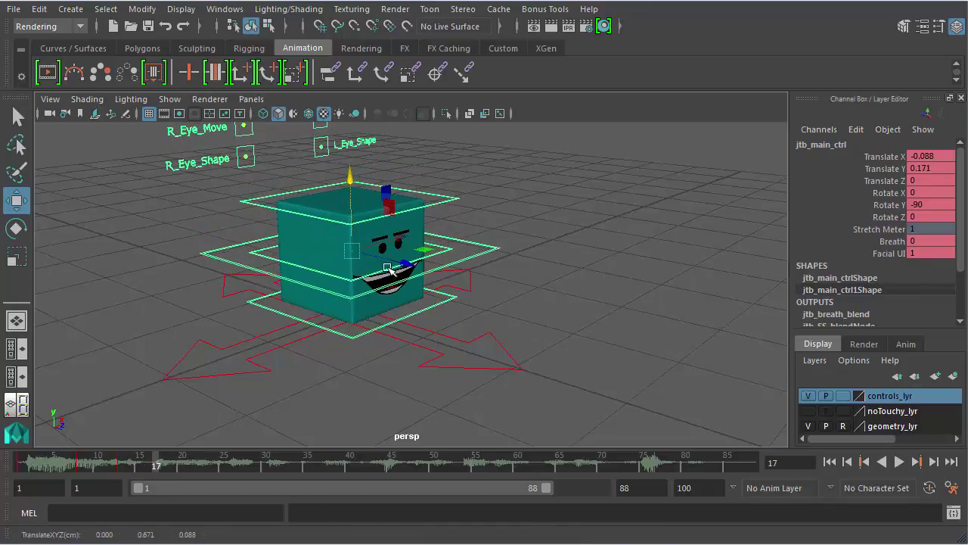
drag(389, 268, 425, 271)
key(s)
Step: Scrub and play the timeline from the start to check the body movement against the mouth animation and audio
click(147, 461)
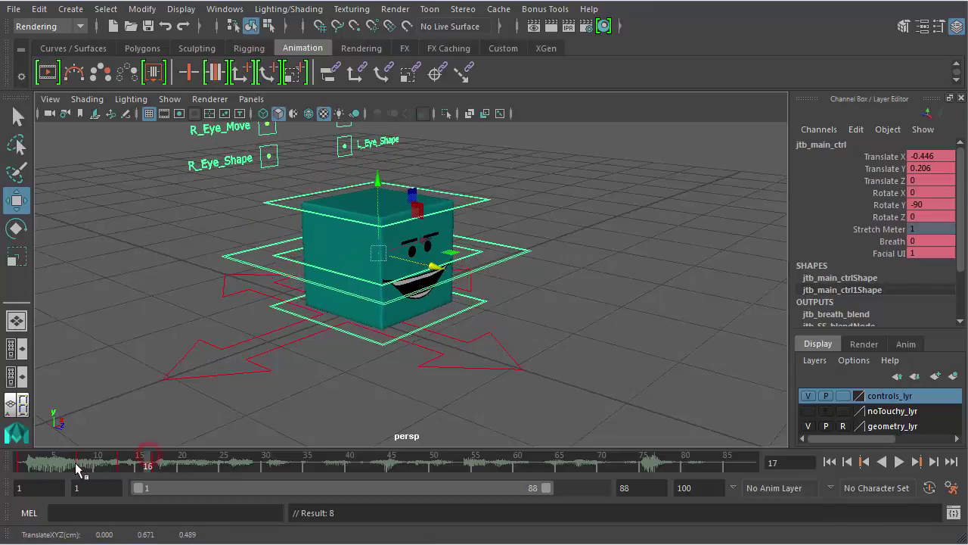
click(17, 469)
key(alt+v)
click(16, 470)
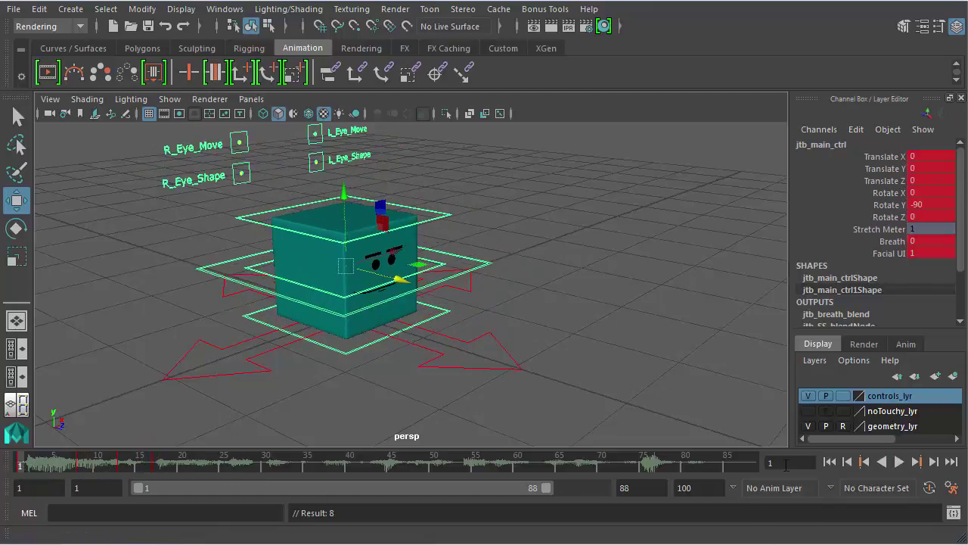
click(899, 461)
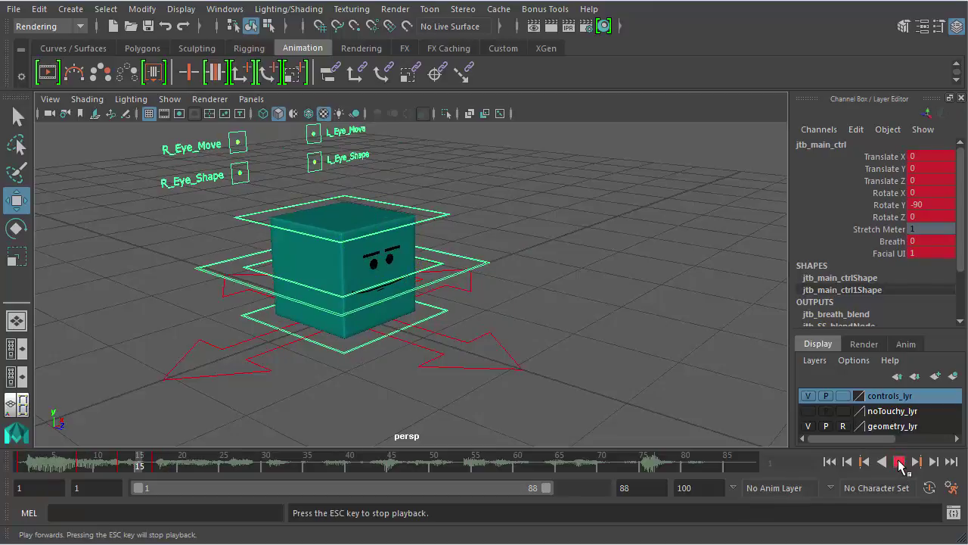
click(900, 461)
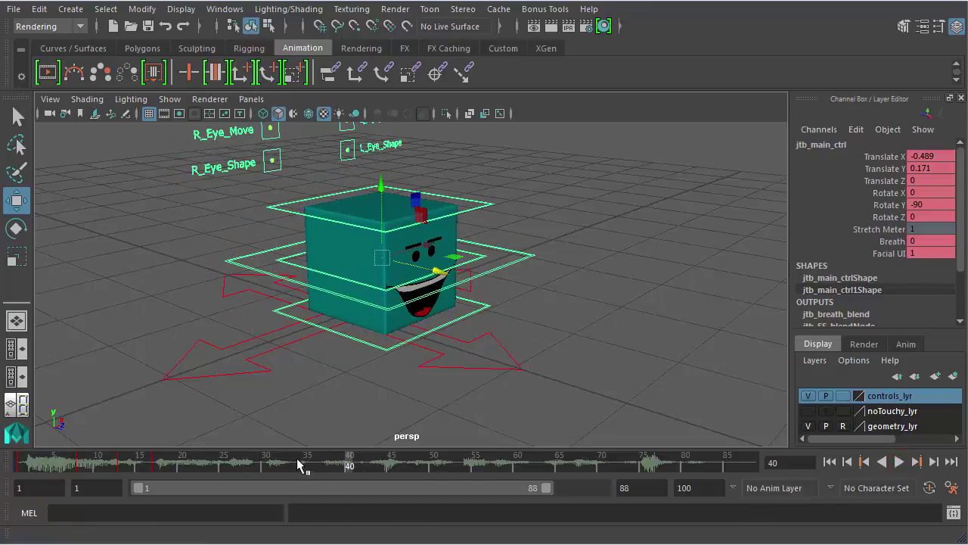
click(28, 471)
key(alt+v)
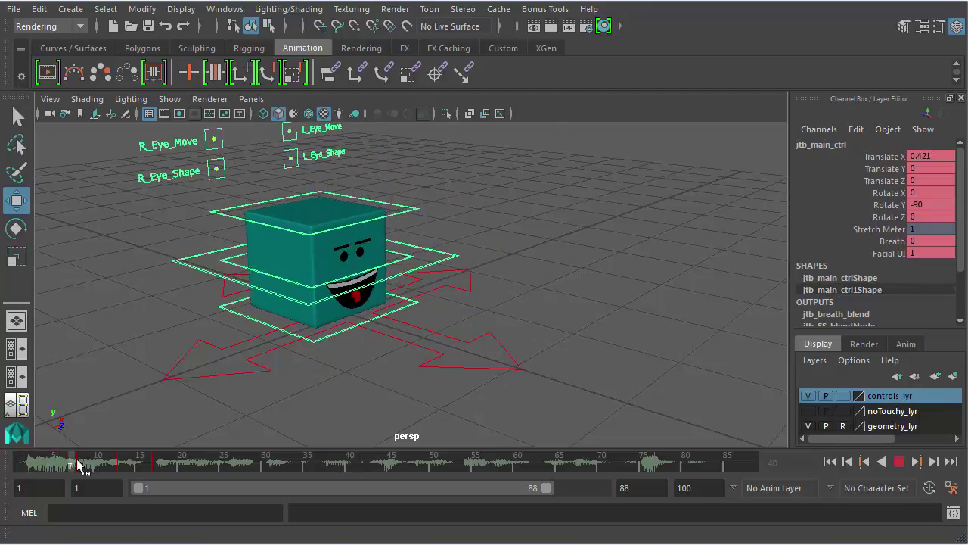
Step: Pose the upper control at frame 8 with Rotate X -19.821 and Translate Y -0.218, and key it
key(alt+v)
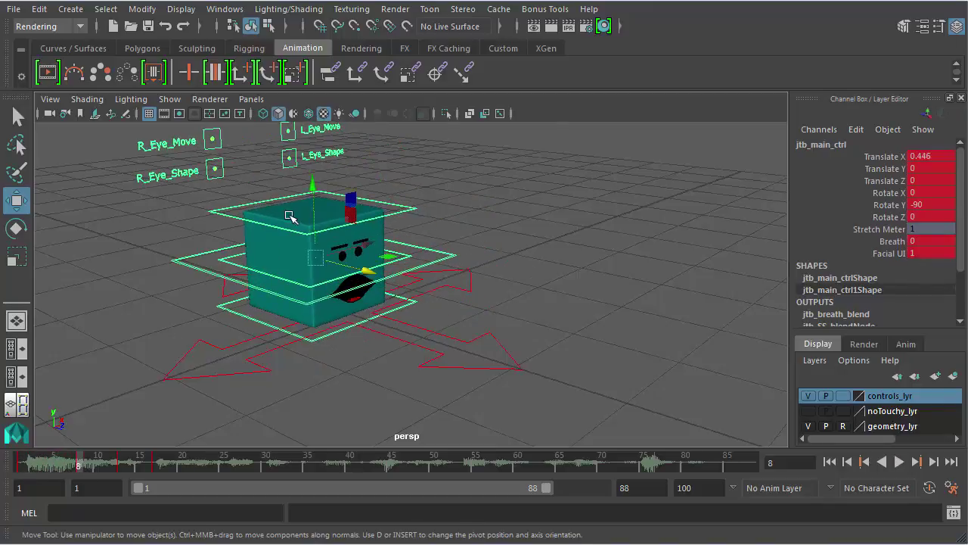
click(296, 234)
key(e)
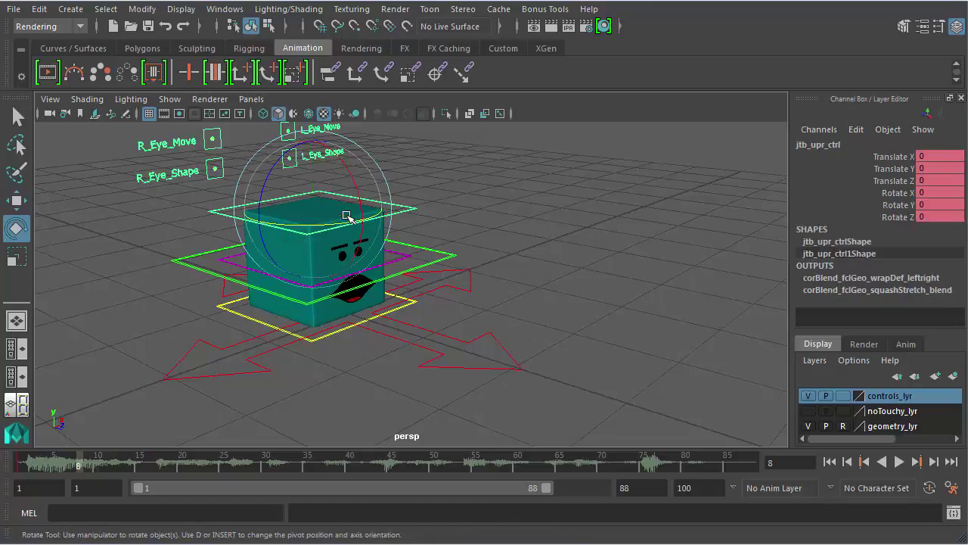
drag(359, 203, 316, 182)
key(s)
key(w)
key(s)
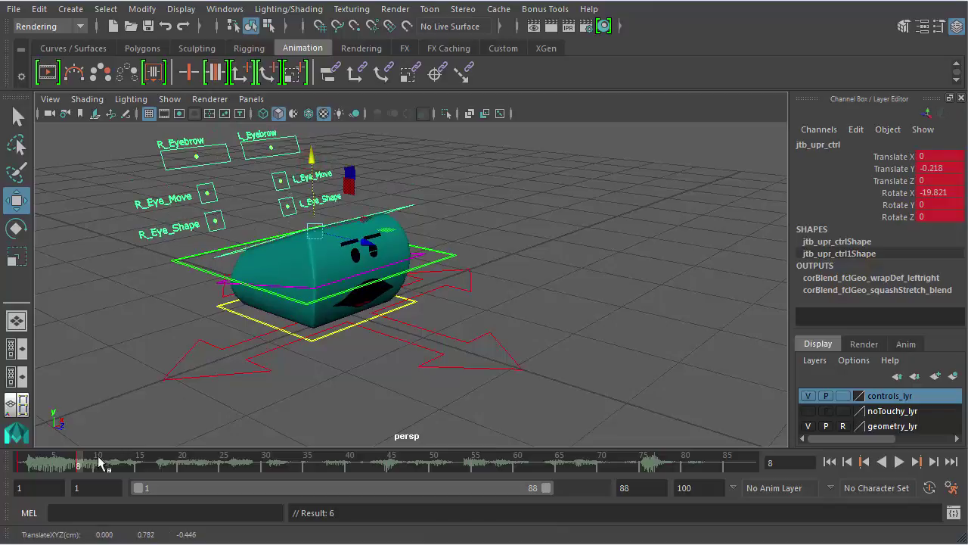
Step: Pose the upper control at frame 10 with Rotate X 20.204, Translate Y 0.158 and Translate Z 0.174, and key it
key(alt+v)
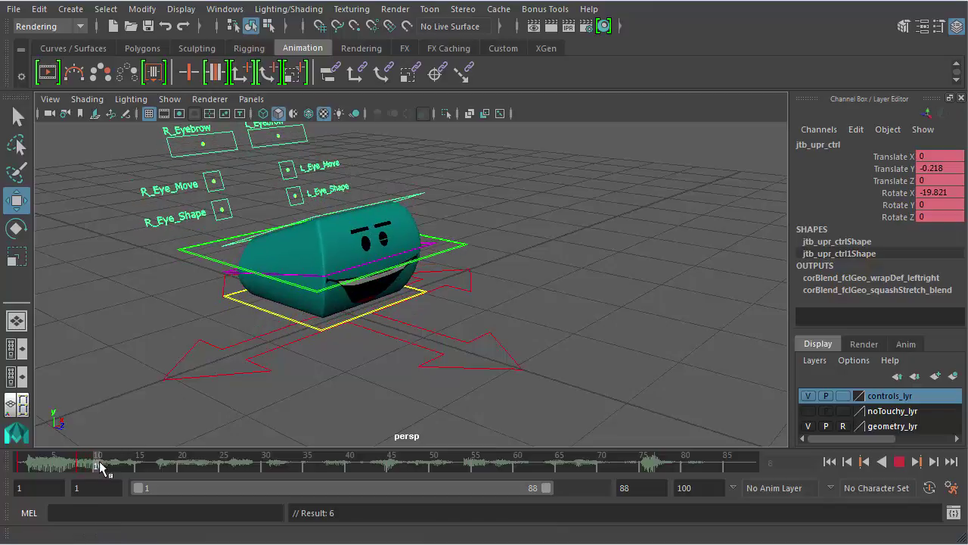
click(100, 467)
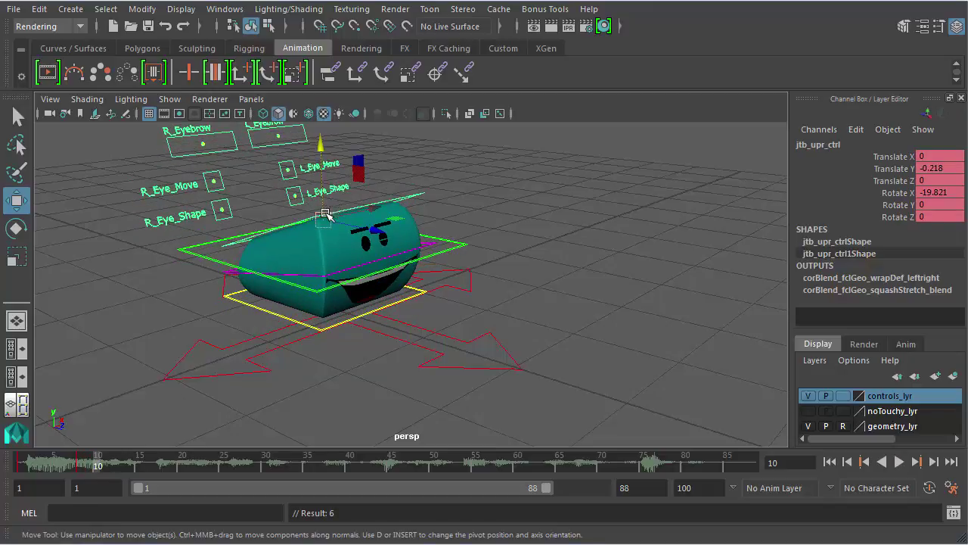
key(e)
drag(364, 198, 375, 247)
key(w)
drag(324, 189, 327, 148)
middle_drag(358, 230, 371, 187)
drag(368, 190, 381, 192)
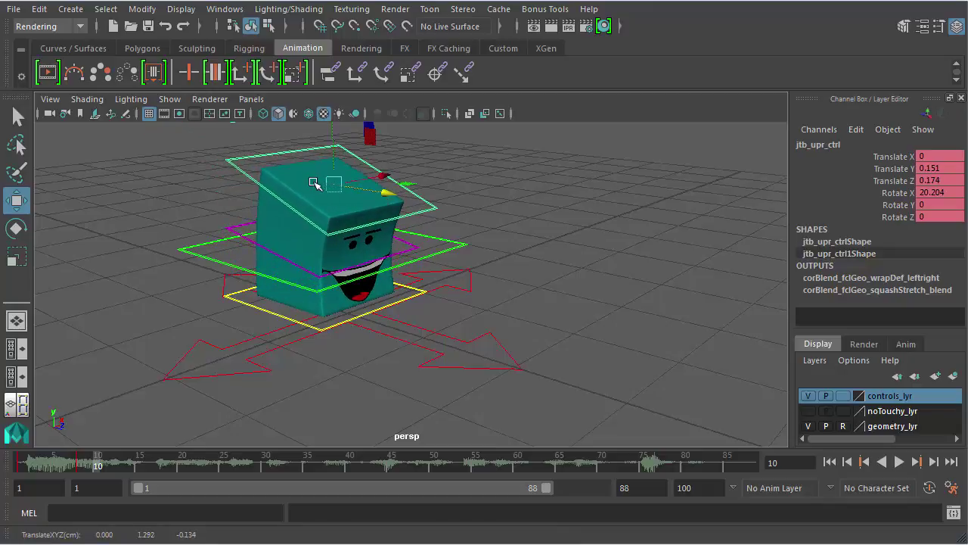
drag(333, 164, 335, 157)
key(s)
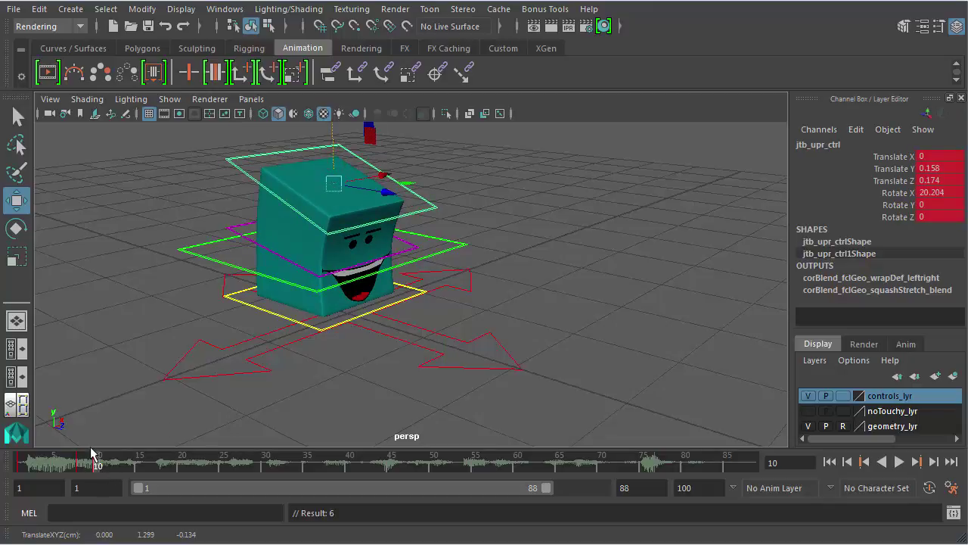
Step: Pose the upper control at frame 13 with Rotate X -3.7 and Translate Y -0.033
drag(90, 452, 122, 442)
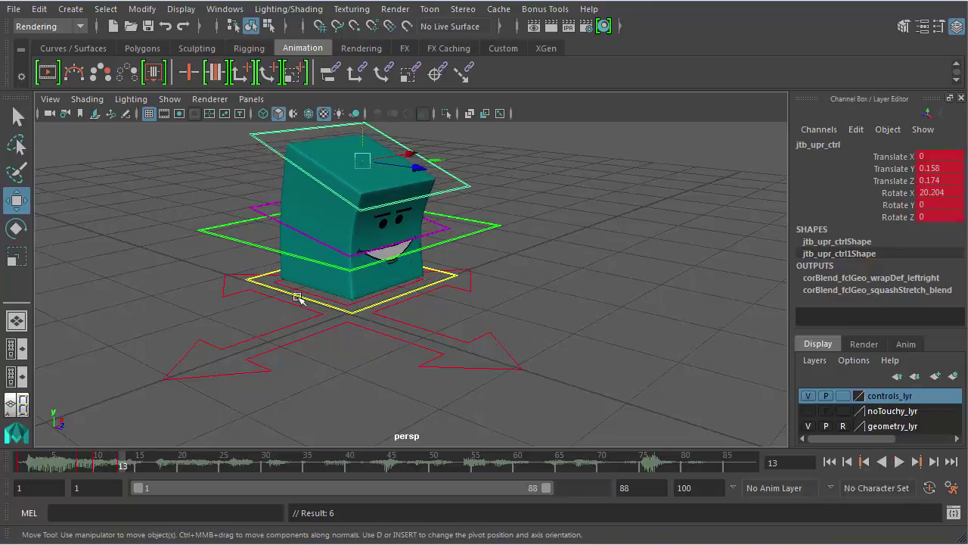
alt+drag(295, 293, 412, 239)
key(e)
key(w)
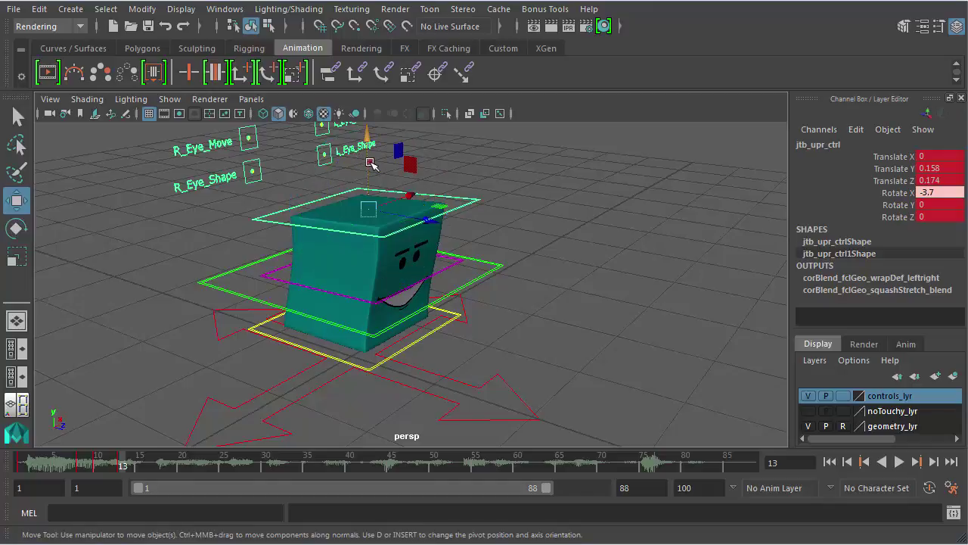
drag(368, 174, 373, 243)
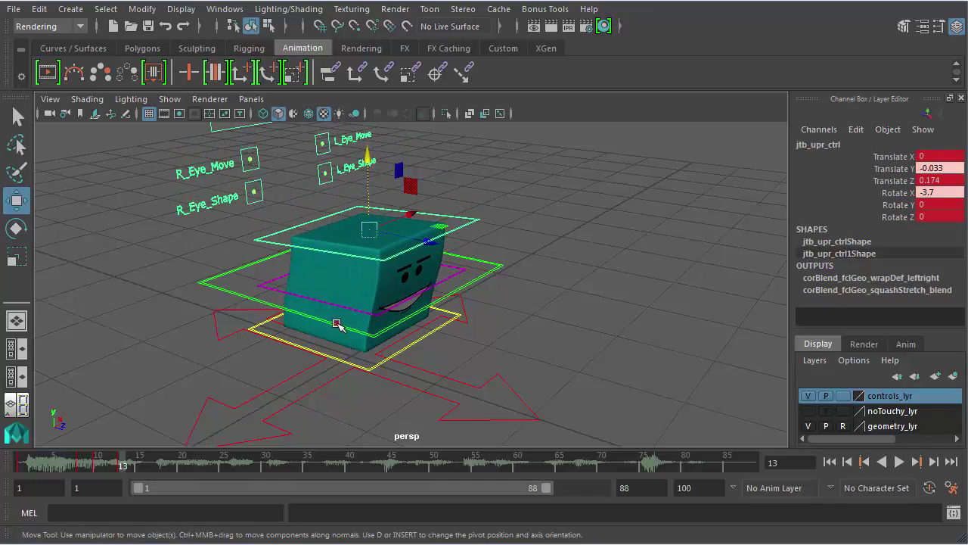
Step: Move the lower control to Translate Y -0.03 and Translate Z 0.347 at frame 13 and key it
click(340, 324)
click(338, 247)
click(337, 251)
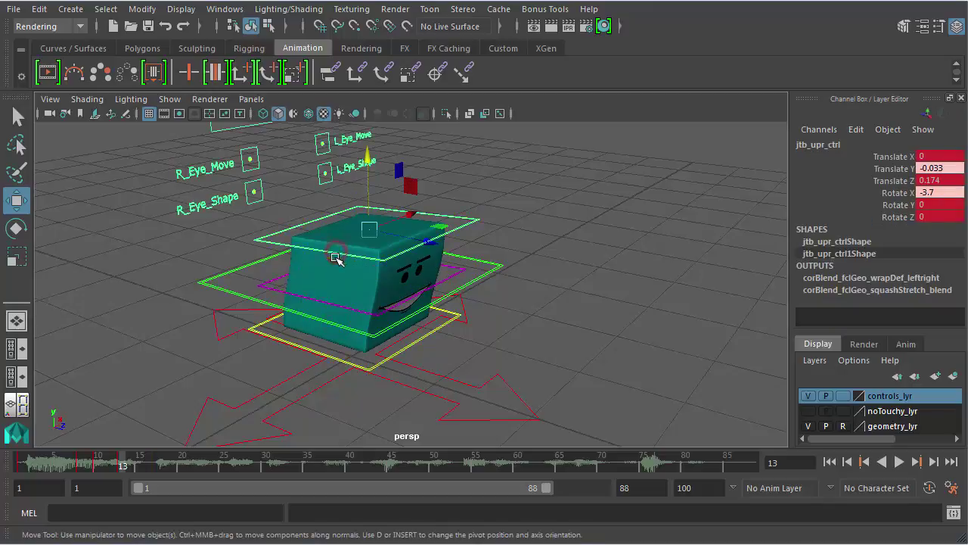
click(317, 313)
drag(357, 251, 352, 350)
click(353, 349)
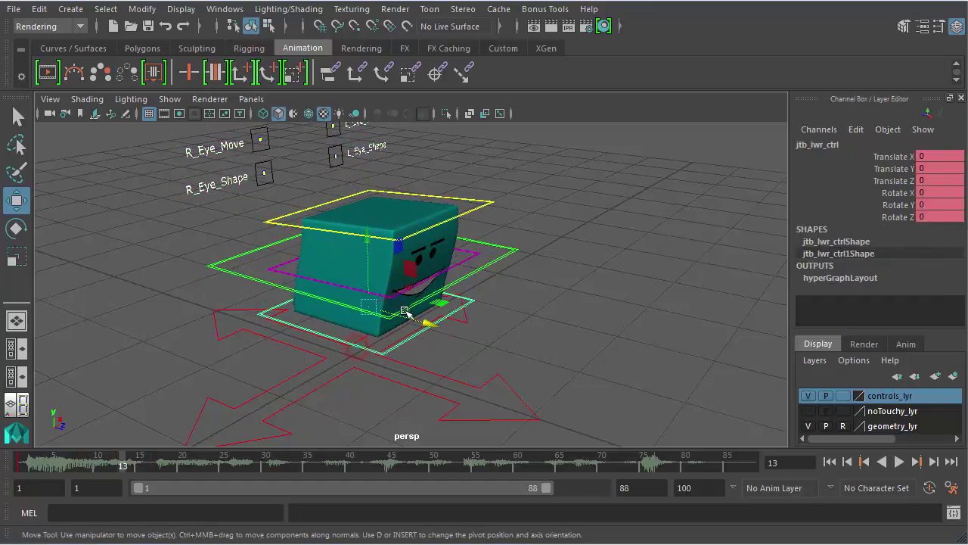
mouse_move(129, 465)
mouse_down()
mouse_move(115, 460)
mouse_move(122, 465)
mouse_up()
drag(396, 314, 433, 330)
drag(398, 288, 399, 297)
key(s)
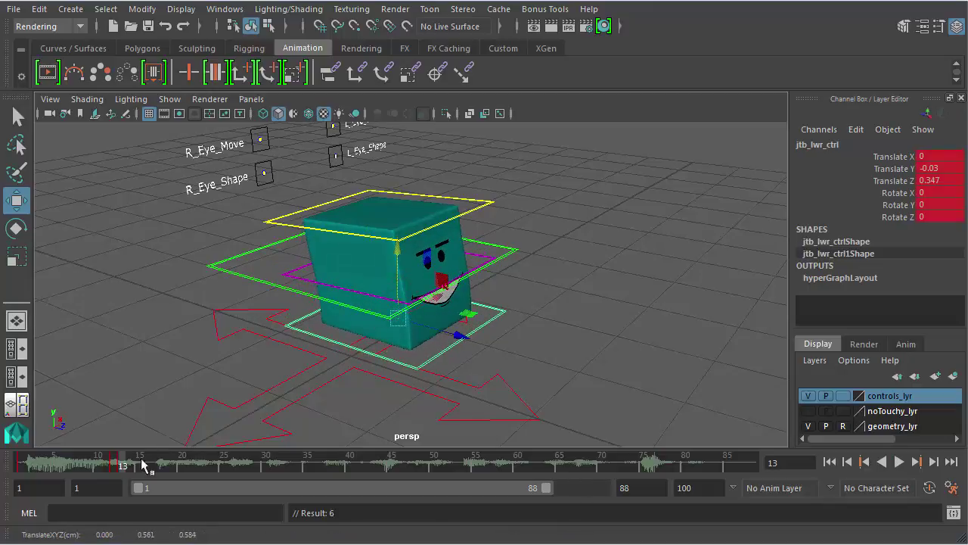